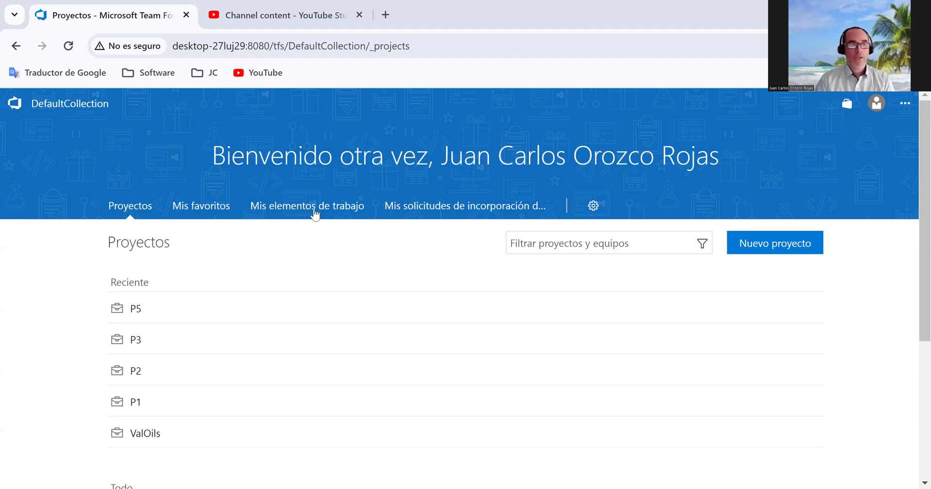
Open the team capacity planning of Sprint 1 in project P5.
left_click(136, 309)
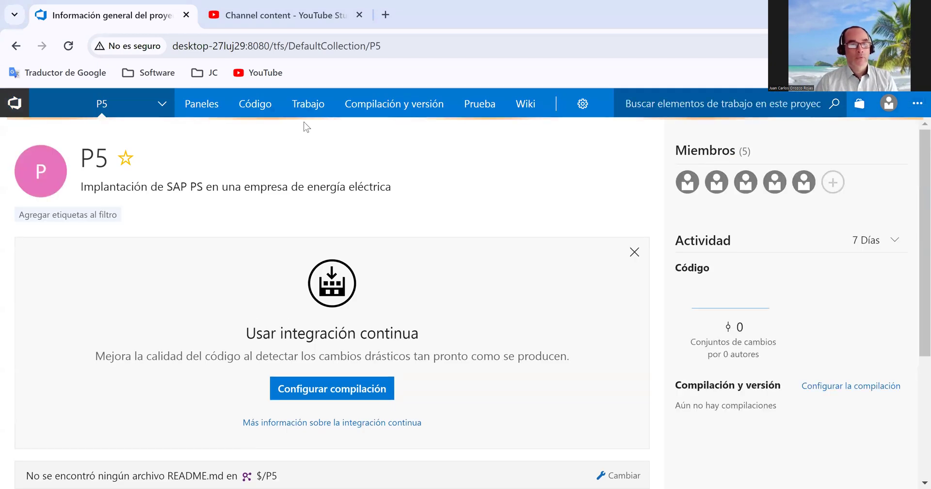
left_click(308, 109)
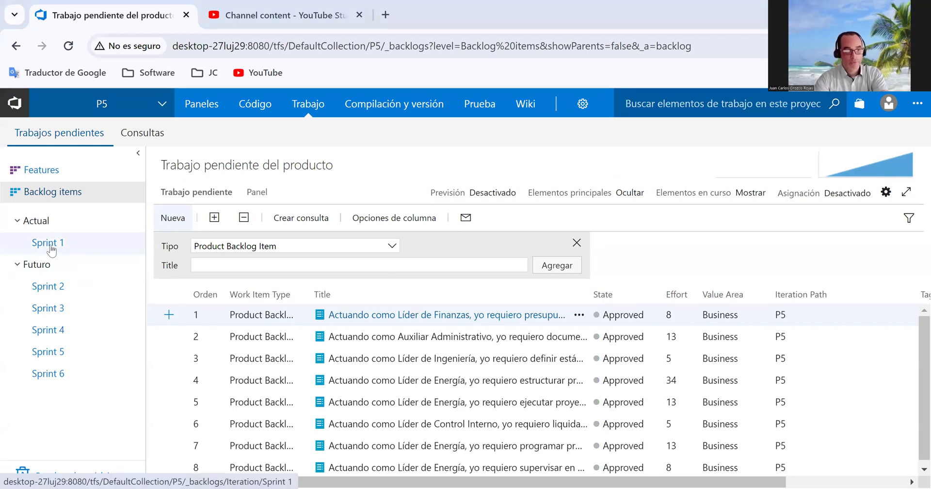
left_click(48, 243)
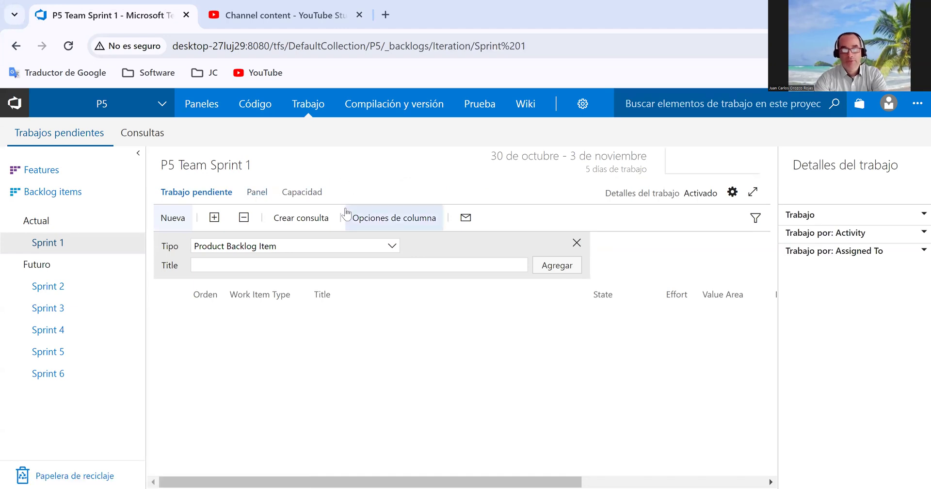
left_click(299, 194)
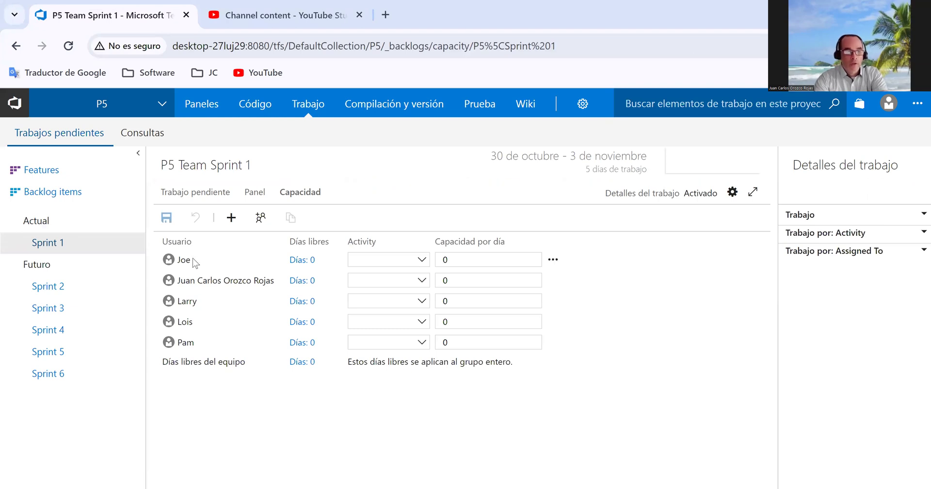
Set the first listed team member's day off from 31/10/2023 to 31/10/2023.
left_click(183, 261)
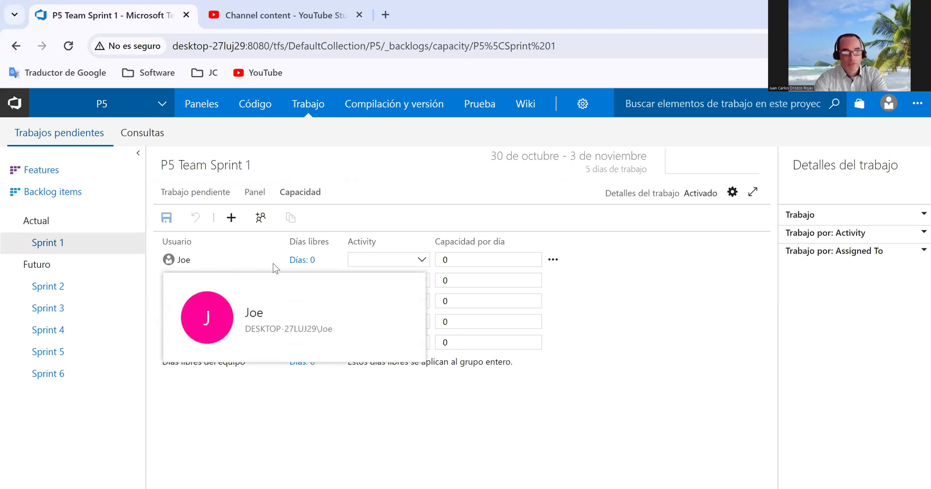
left_click(303, 260)
left_click(413, 278)
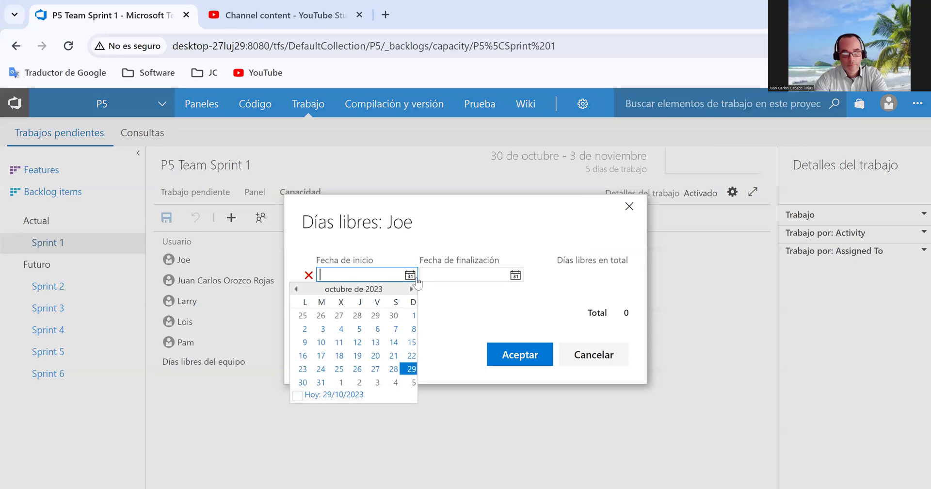
left_click(321, 383)
left_click(456, 275)
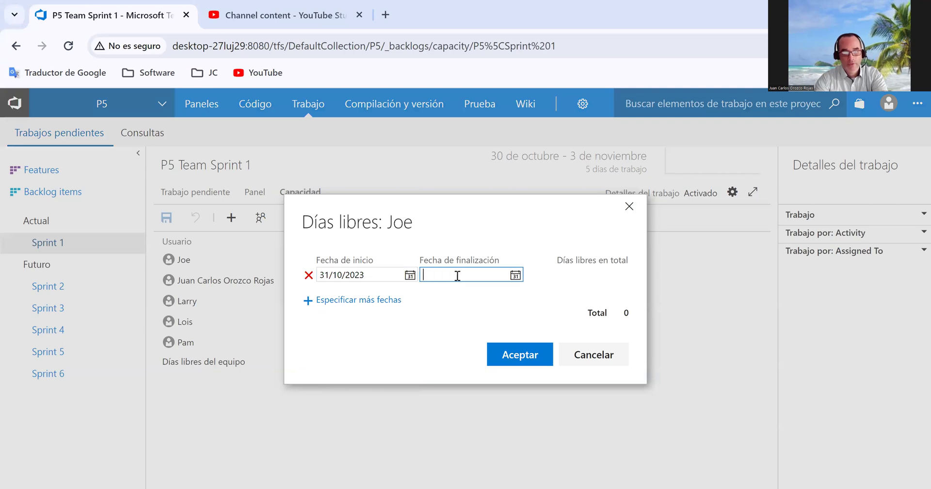
left_click(515, 275)
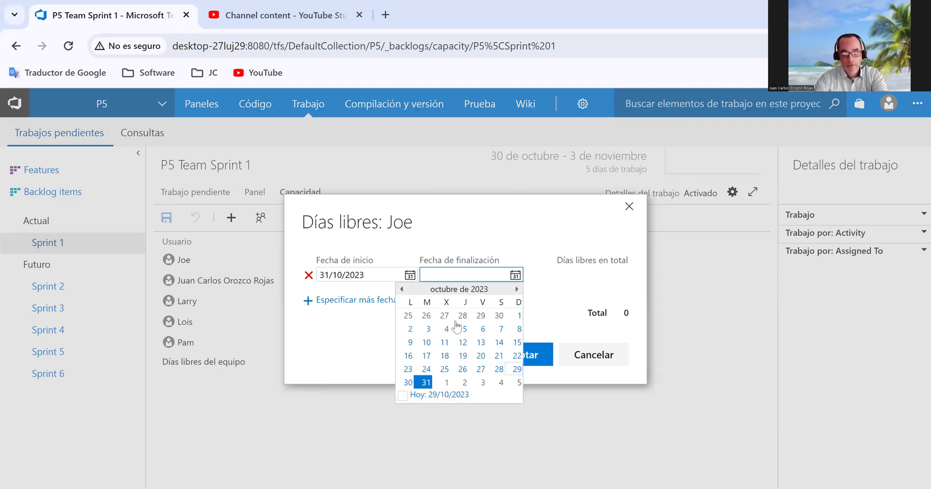
left_click(424, 382)
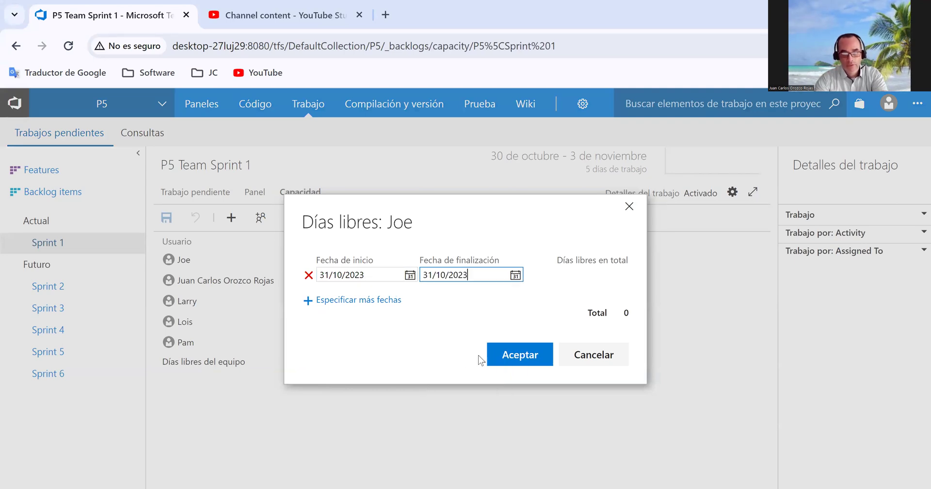
left_click(520, 354)
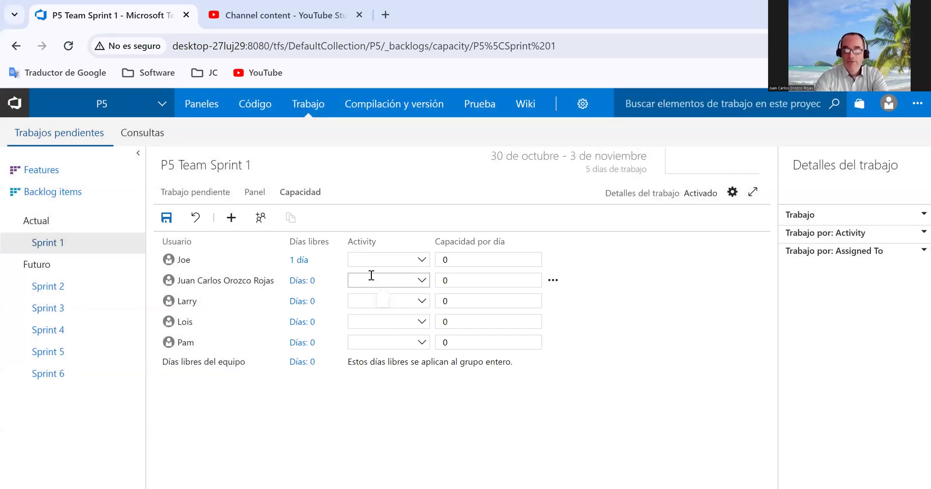
Assign the first team member the Development activity with a capacity of 6 per day.
left_click(421, 261)
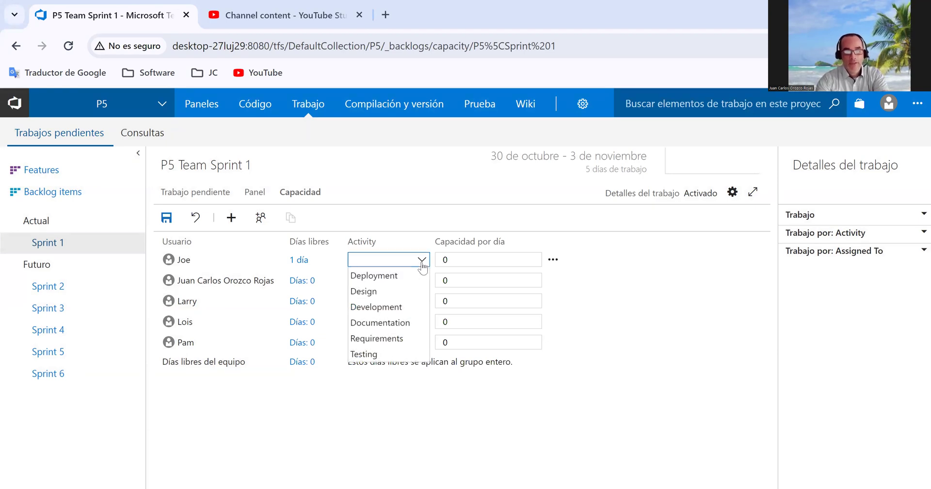
left_click(391, 307)
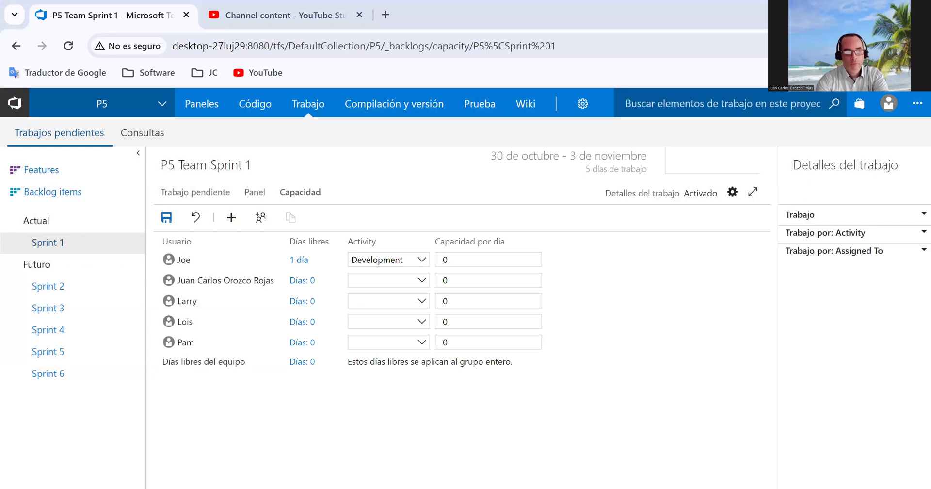
left_click(467, 260)
key("BackSpace")
type("6")
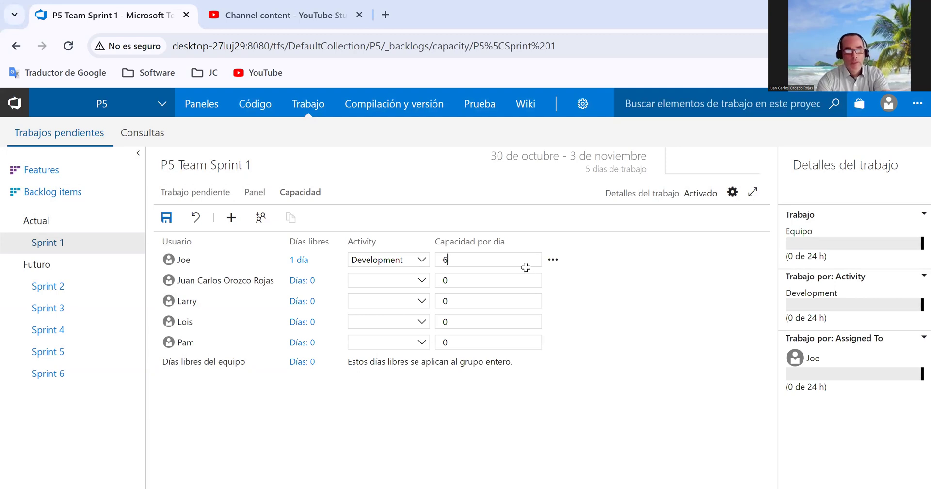
Add a second activity for the first team member: Testing with a capacity of 2 per day.
left_click(553, 260)
left_click(557, 260)
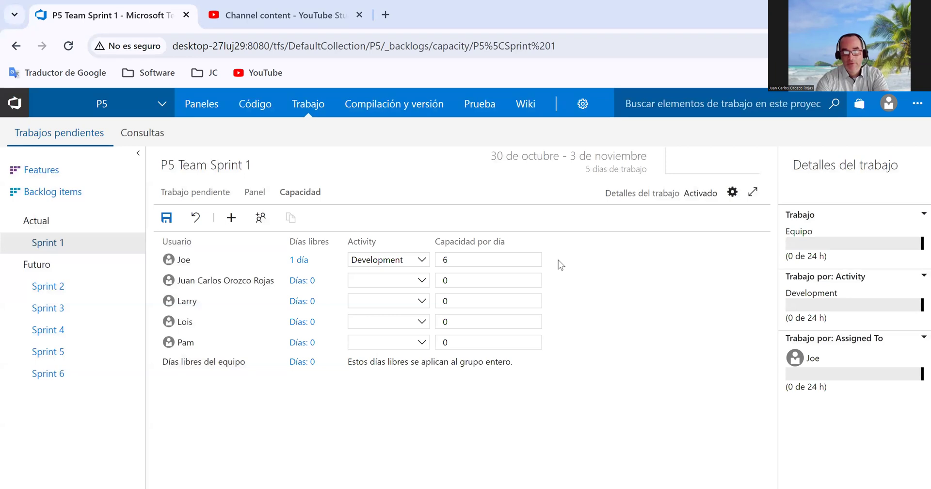
left_click(553, 261)
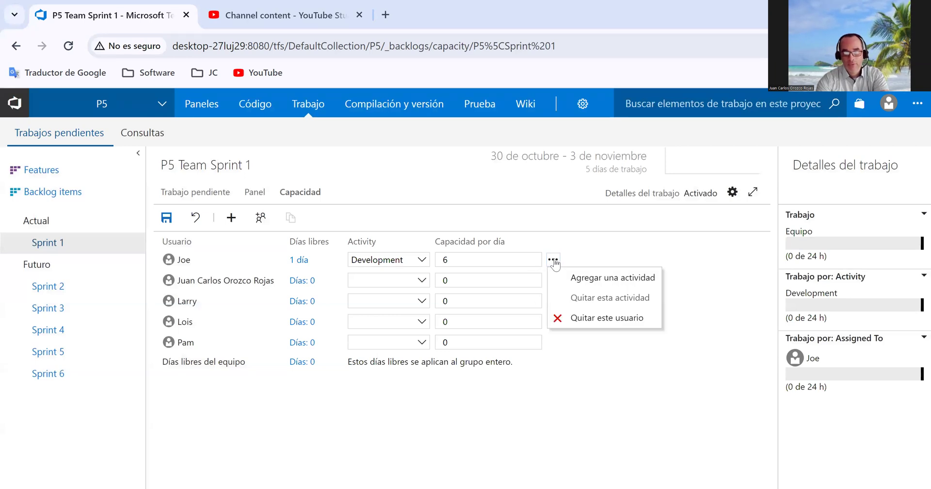
left_click(579, 279)
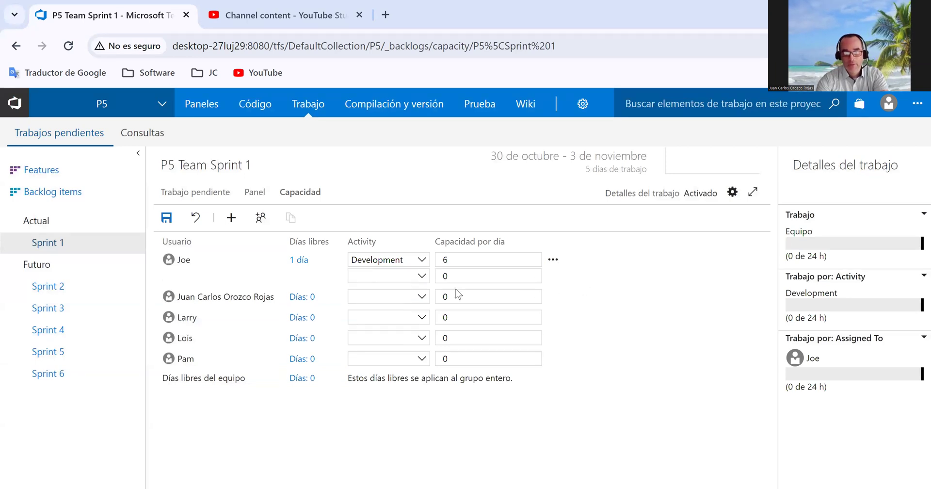
left_click(422, 276)
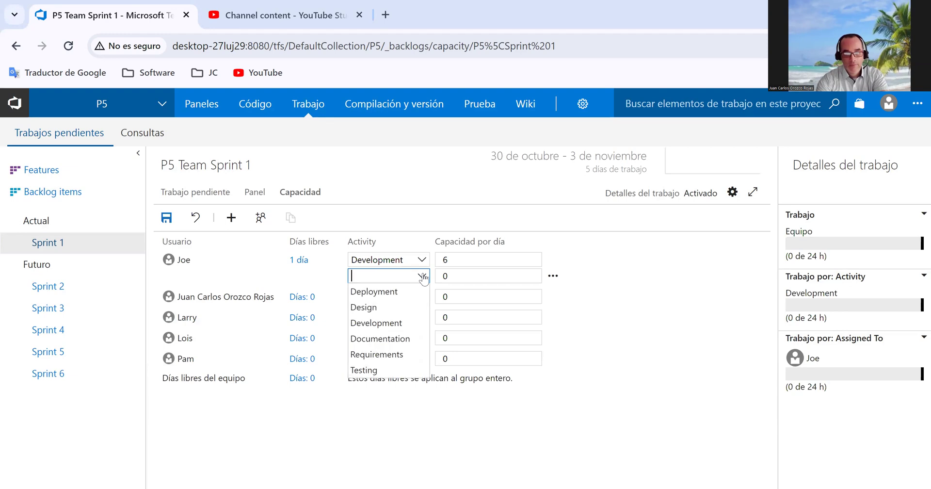
left_click(380, 370)
double_click(462, 272)
type("2")
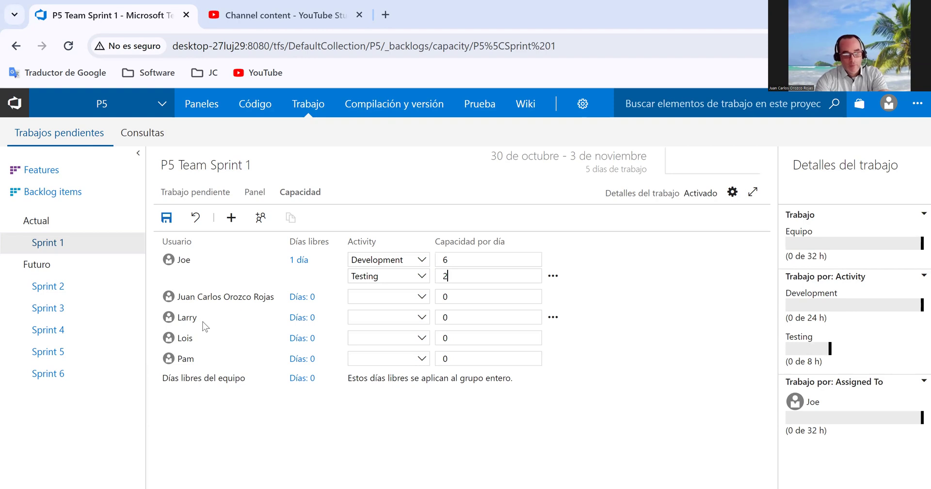
Assign the third listed team member the Development activity with a capacity of 6 per day.
left_click(422, 318)
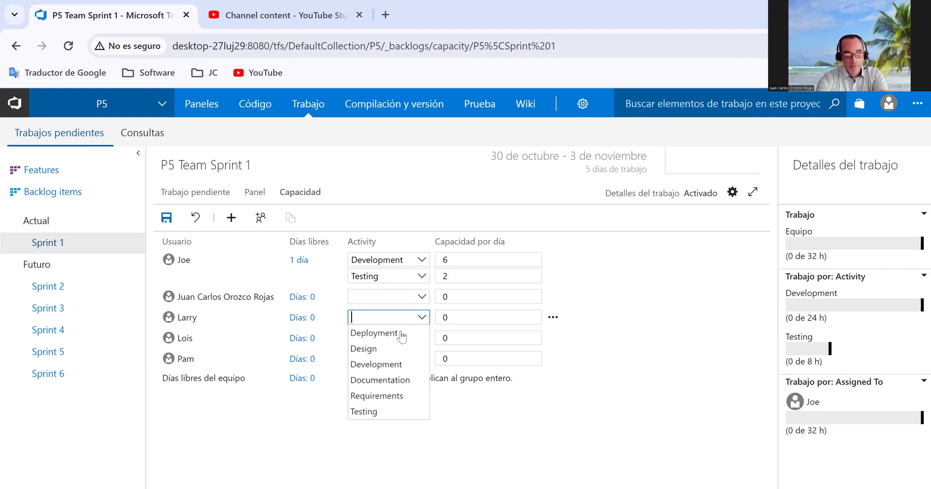
left_click(393, 364)
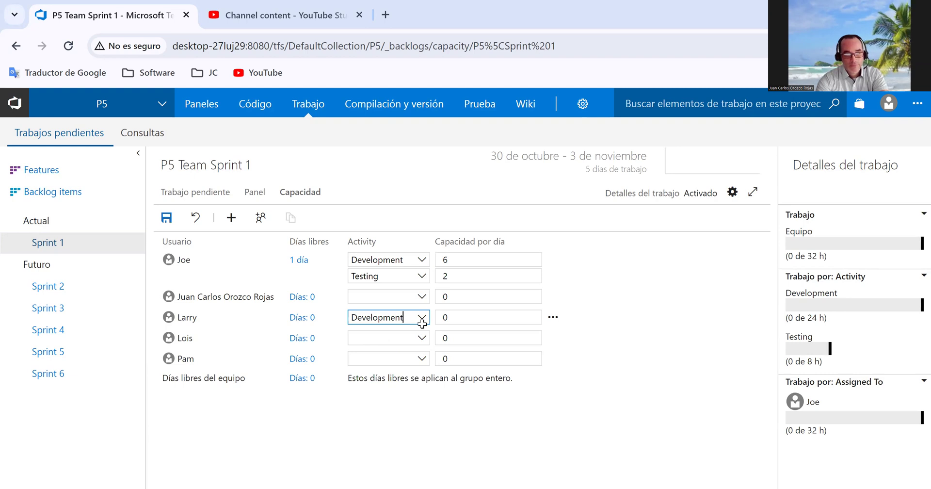
left_click(488, 318)
key("BackSpace")
type("6")
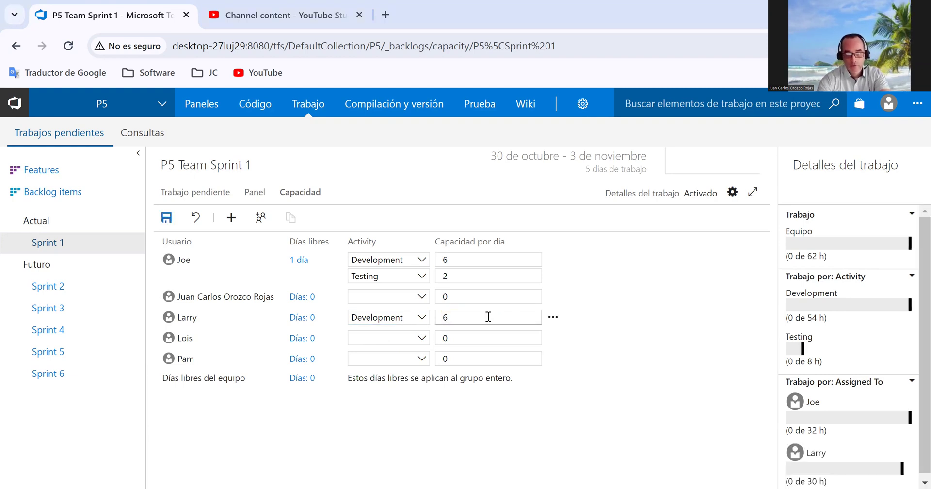
Add a second activity for the third team member: Testing with a capacity of 1 per day.
left_click(553, 316)
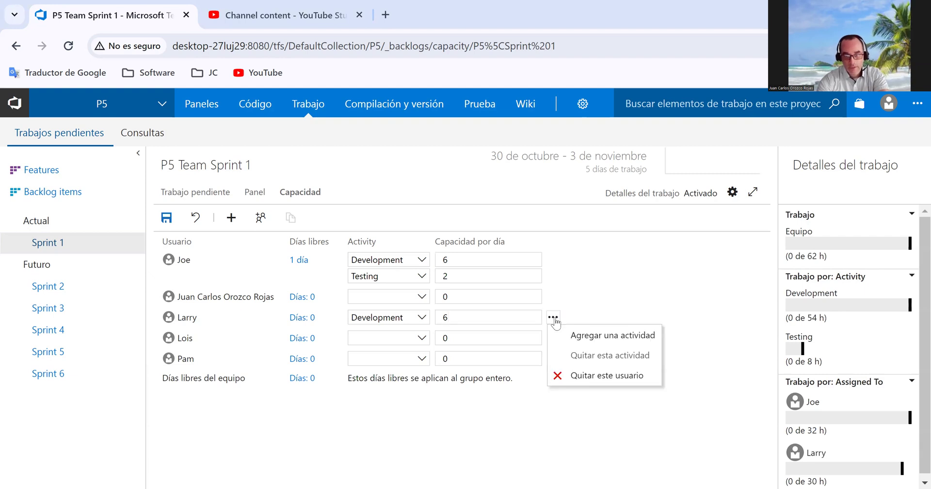
left_click(572, 337)
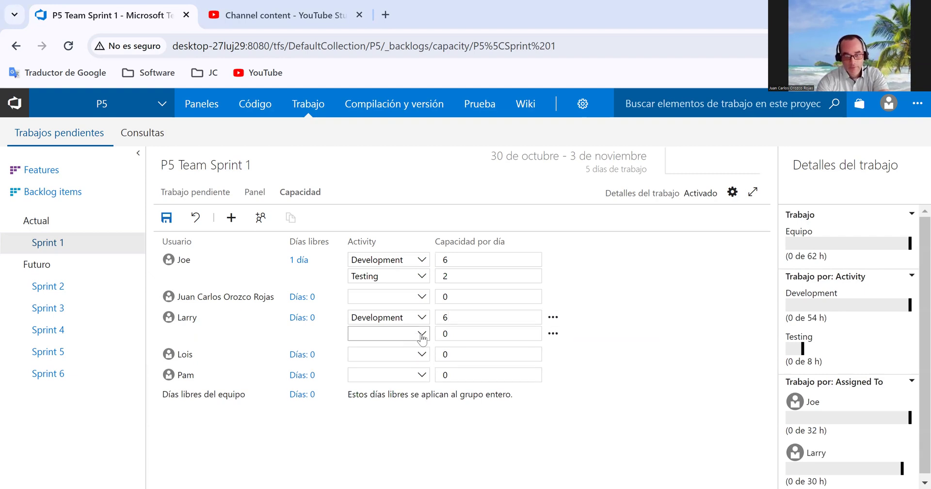
left_click(421, 334)
left_click(378, 429)
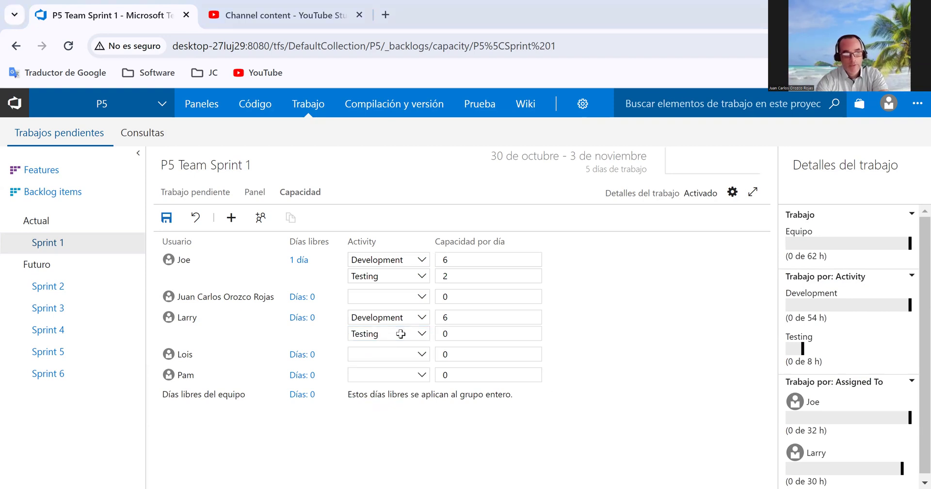
left_click(485, 334)
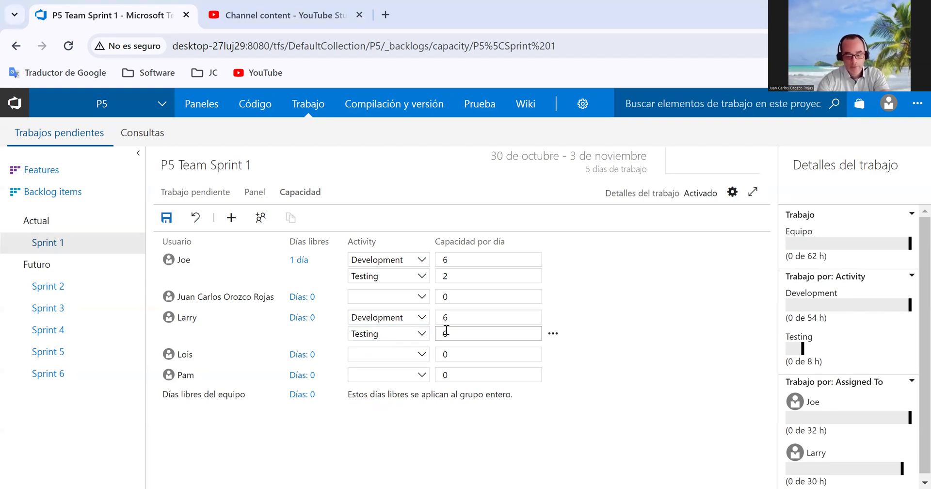
type("1")
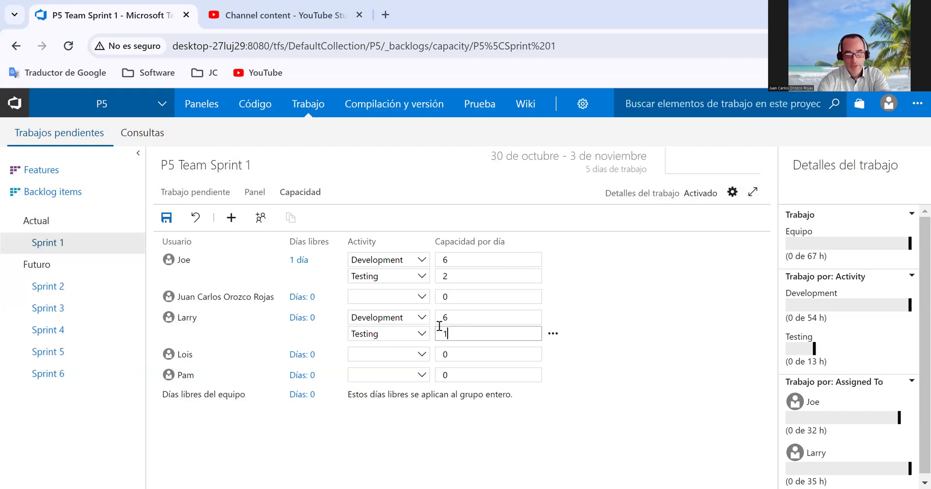
Add a third activity for the third team member: Requirements with a capacity of 1 per day.
left_click(553, 336)
left_click(582, 353)
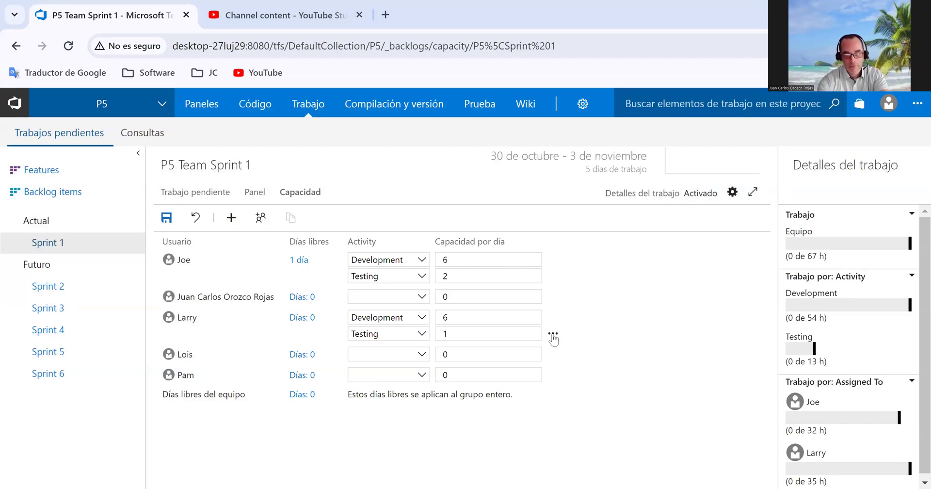
left_click(553, 333)
left_click(582, 355)
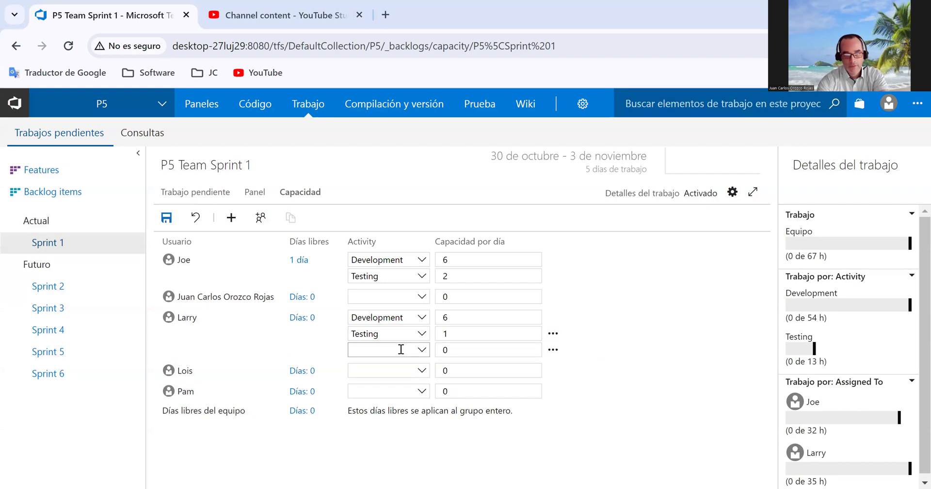
left_click(421, 349)
left_click(392, 429)
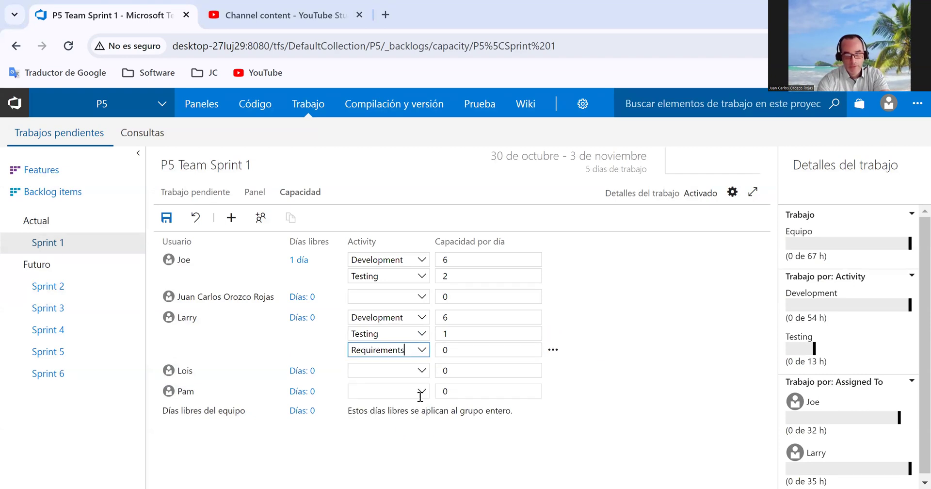
left_click(471, 350)
type("1")
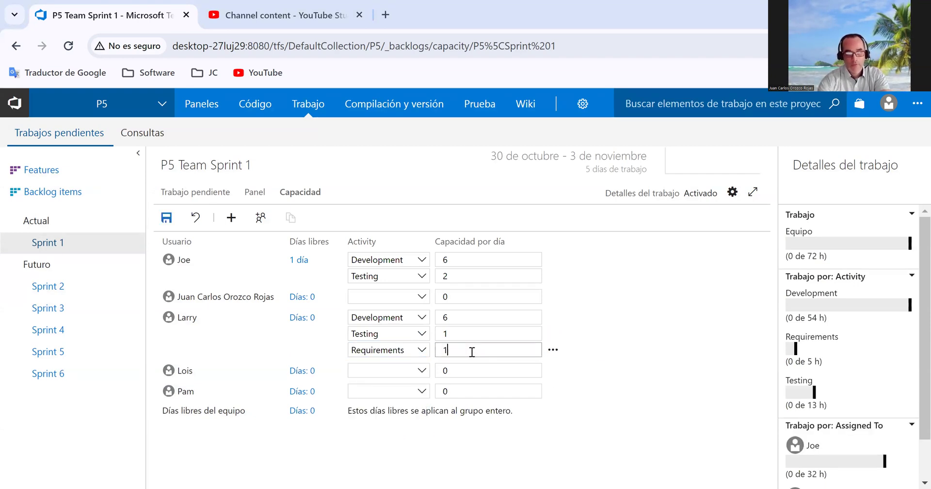
Assign the fourth listed team member the Development activity with a capacity of 6 per day.
left_click(484, 370)
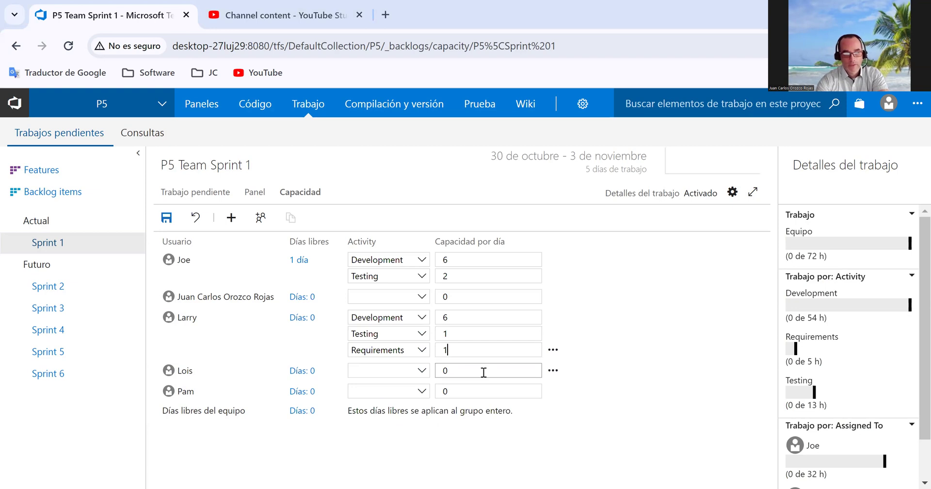
left_click(426, 374)
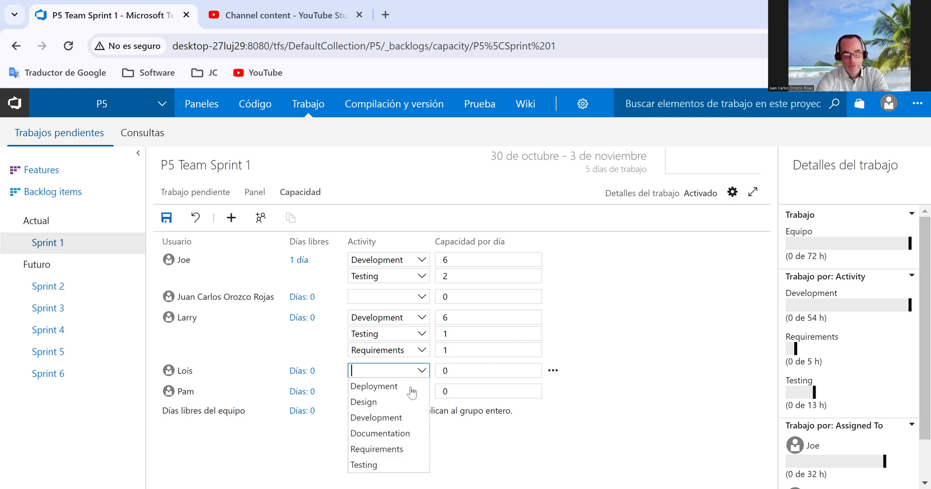
left_click(401, 414)
left_click(528, 336)
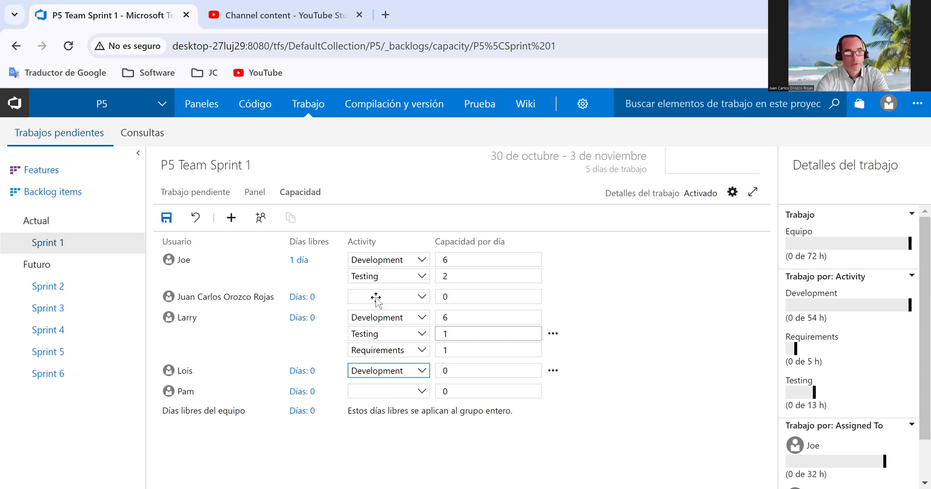
left_click(465, 374)
double_click(466, 374)
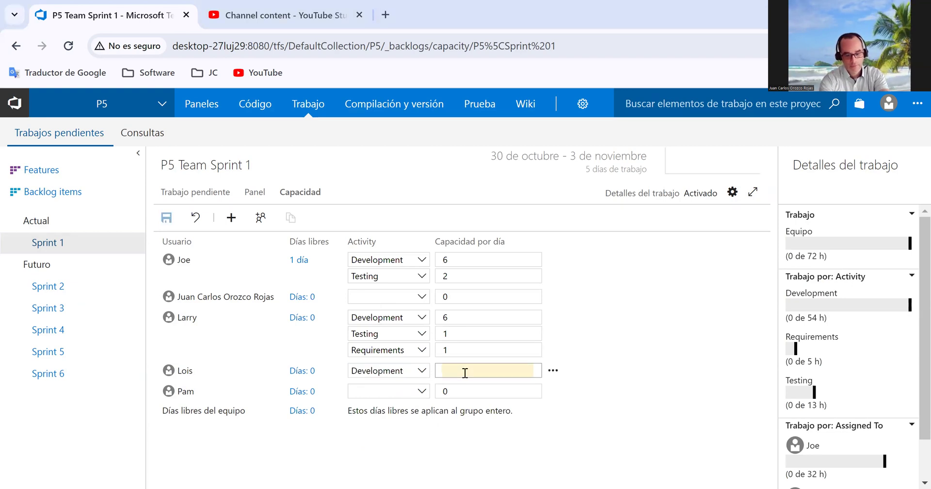
type("6")
key("Up")
Add a second activity for the fourth listed team member: Documentation with a capacity of 1 per day.
left_click(553, 370)
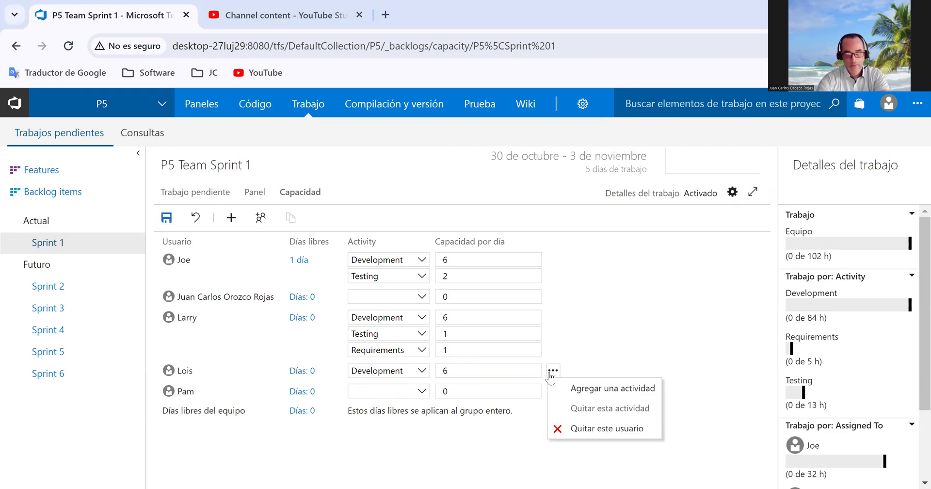
left_click(553, 387)
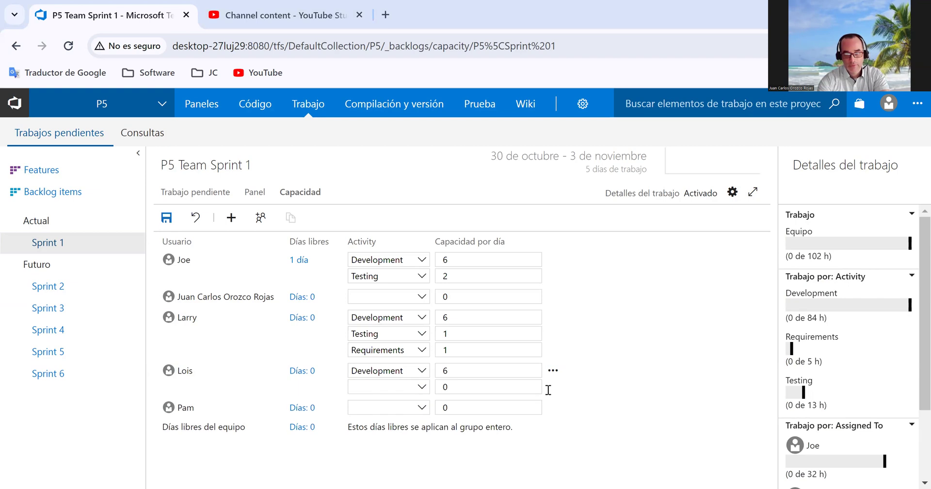
left_click(421, 387)
left_click(406, 340)
left_click(470, 385)
type("1")
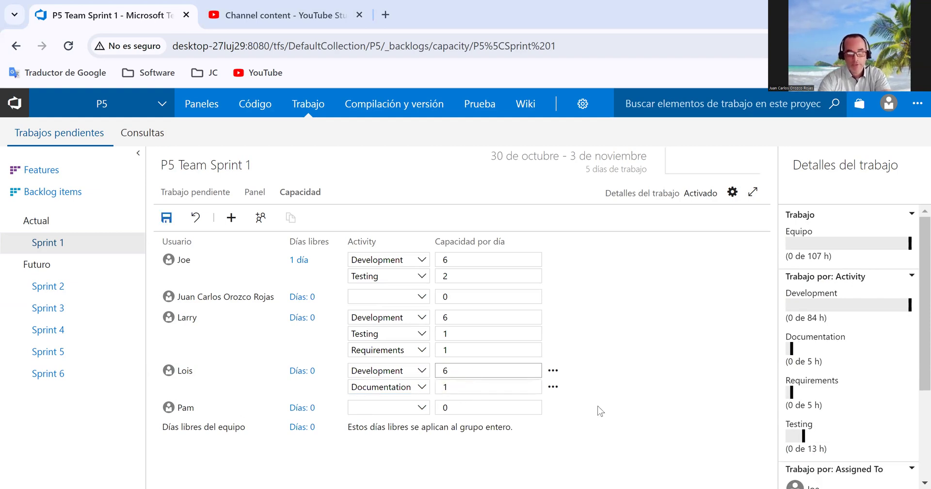
Add a third activity for the fourth team member, Testing with a capacity of 1 per day, and save the sprint capacity.
left_click(553, 387)
left_click(555, 387)
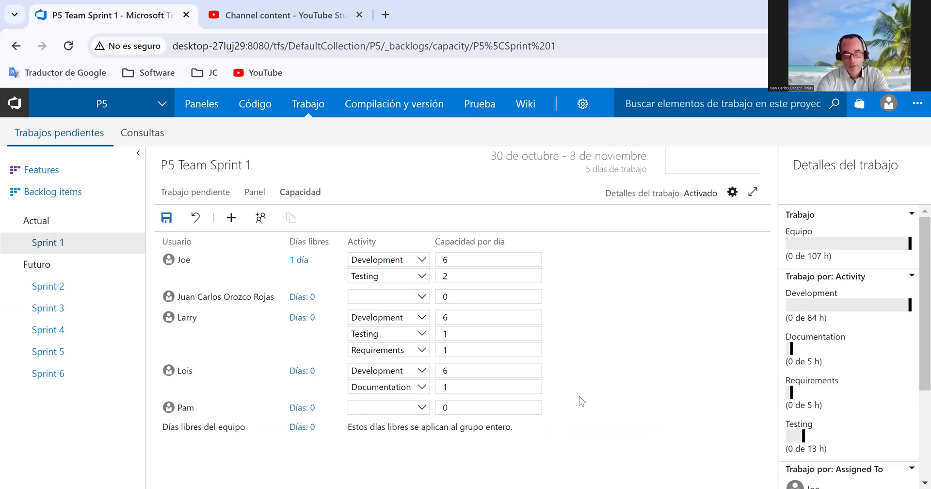
left_click(553, 388)
left_click(566, 410)
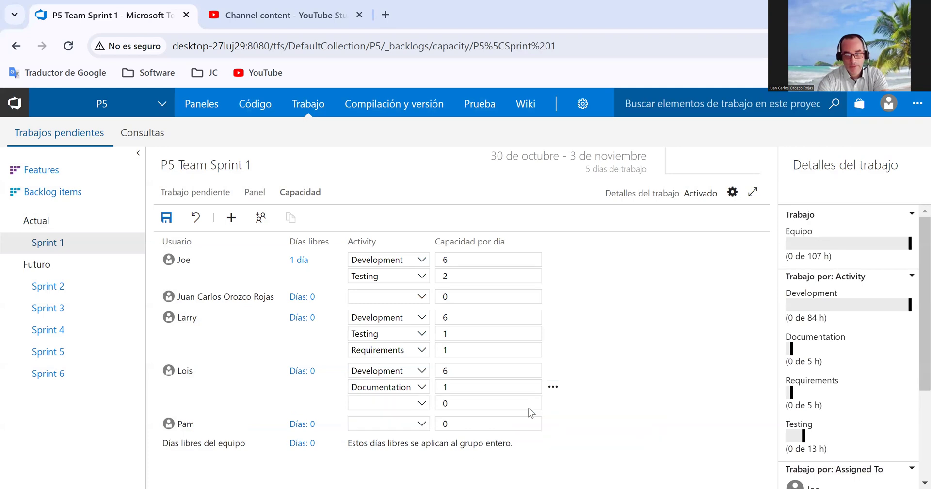
left_click(422, 404)
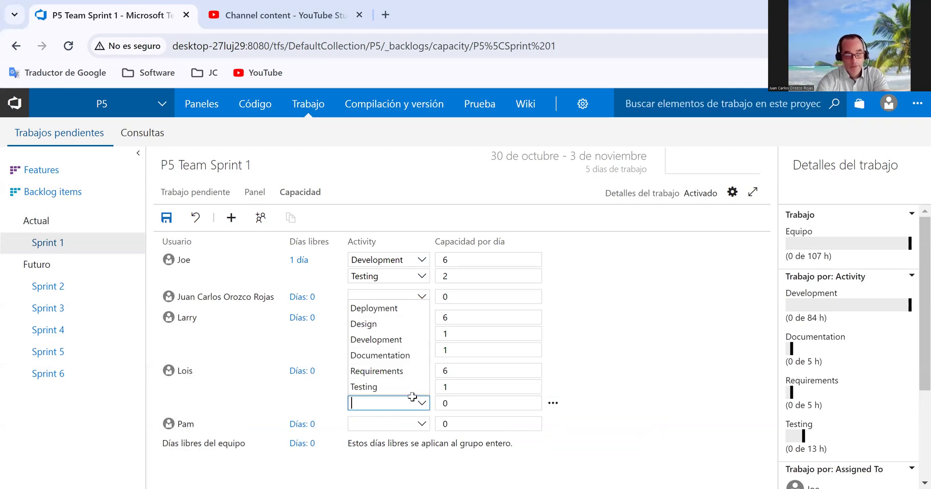
left_click(411, 397)
left_click(393, 398)
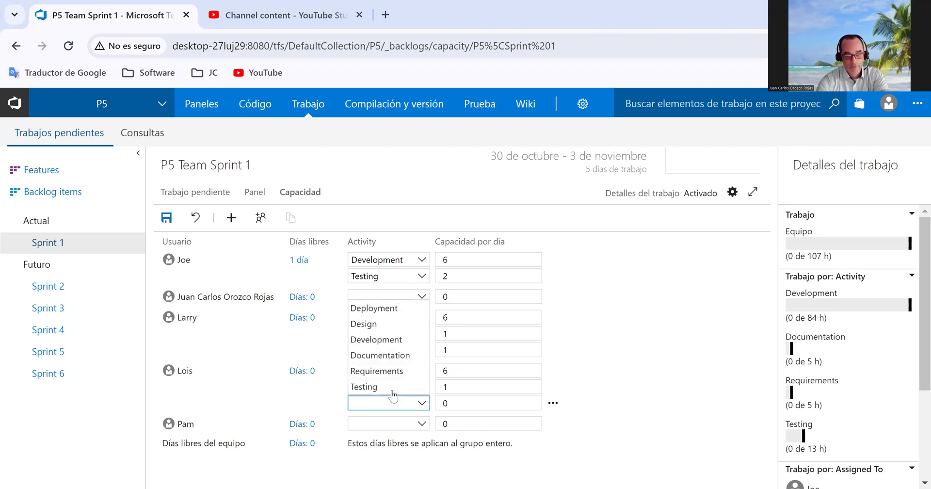
left_click(378, 387)
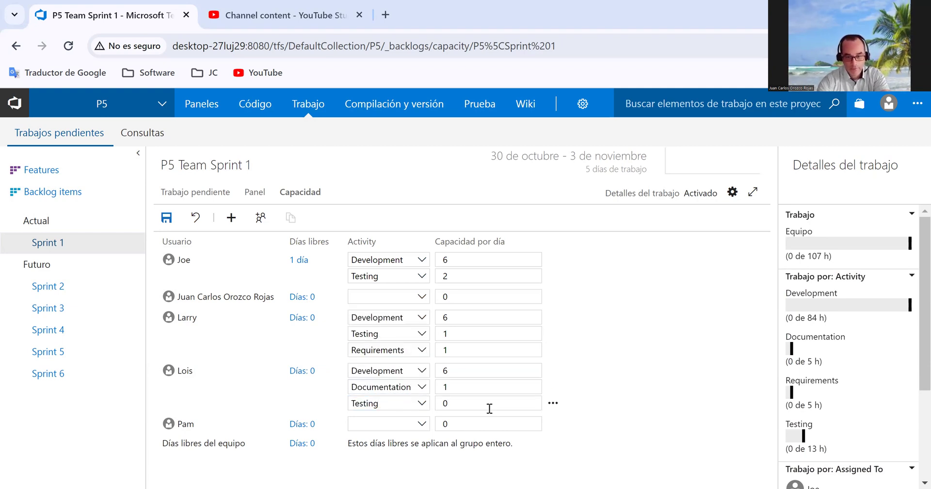
left_click(479, 405)
type("1")
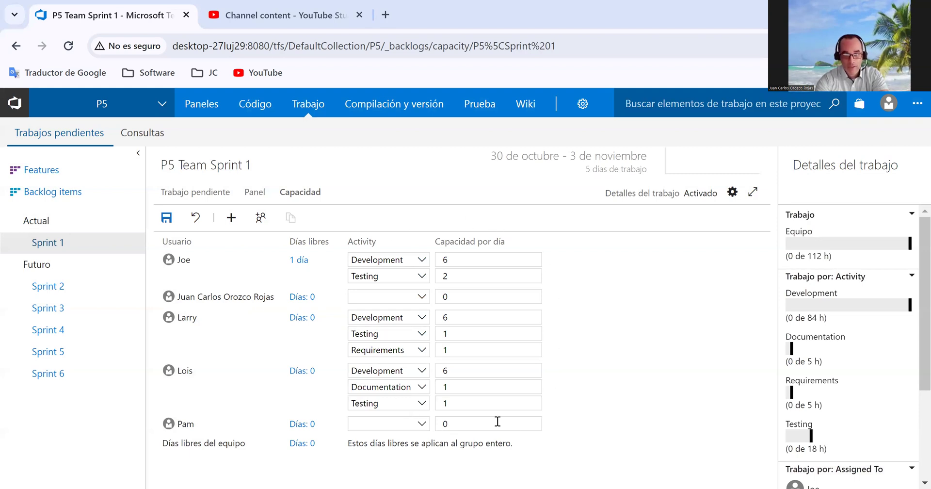
left_click(167, 218)
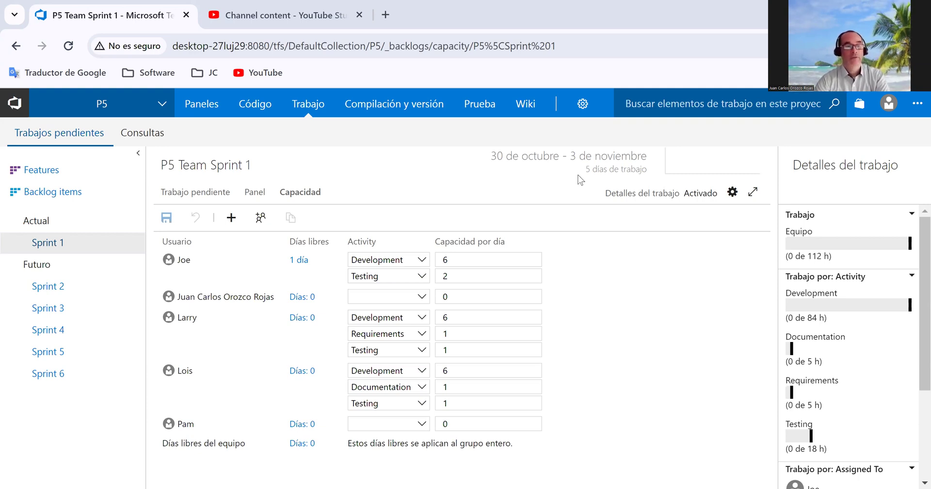
From the product backlog, assign the fourth and seventh items (Líder de Energía: estructurar and programar) to Sprint 1.
left_click(57, 196)
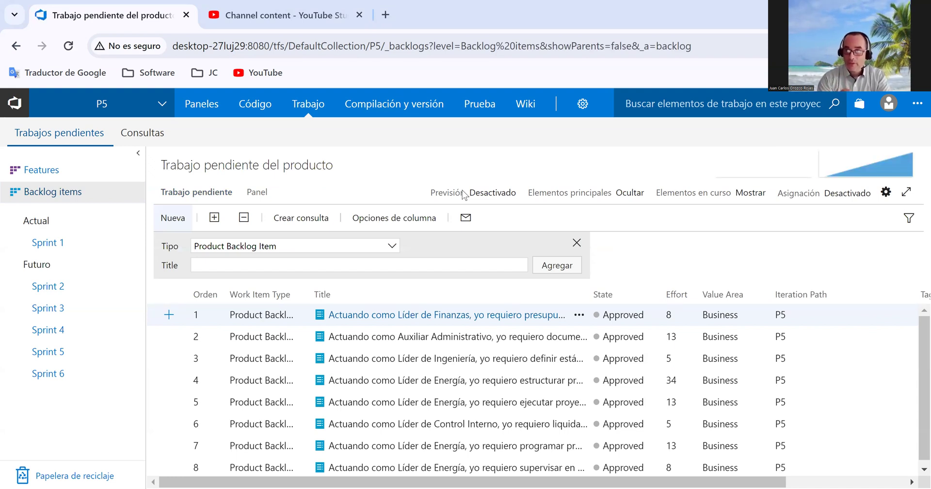
left_click(483, 263)
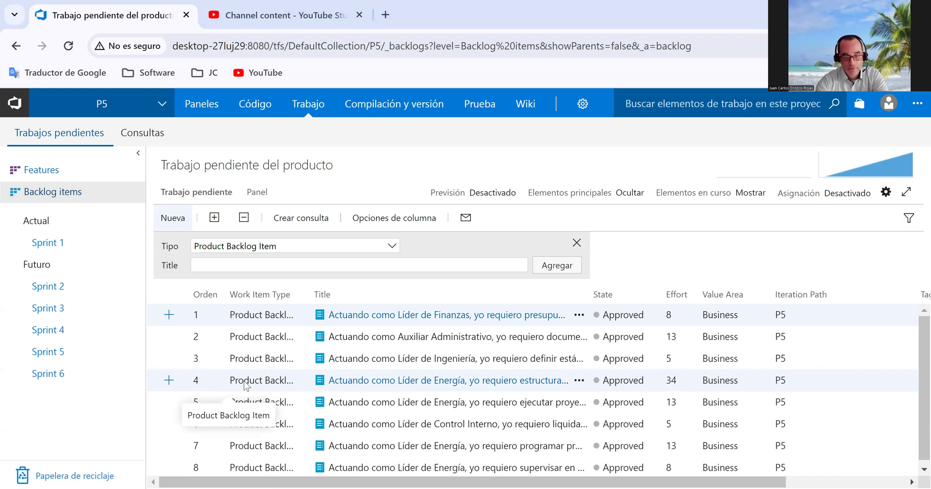
left_click_drag(245, 382, 65, 246)
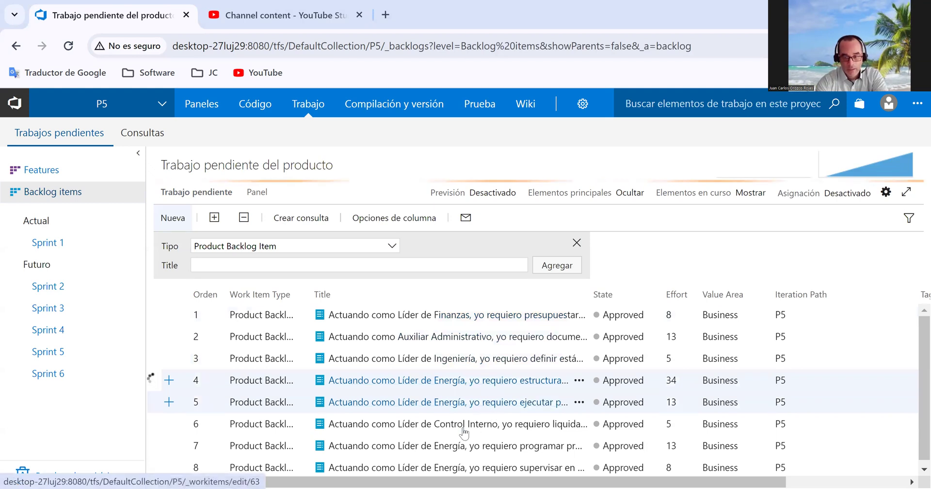
left_click_drag(276, 452, 62, 248)
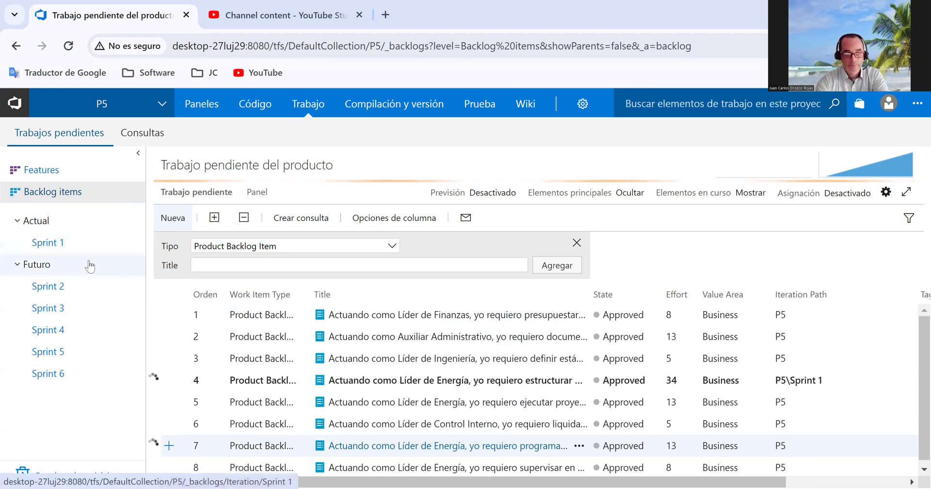
Open the Sprint 1 backlog once the item assignments are saved.
left_click(57, 245)
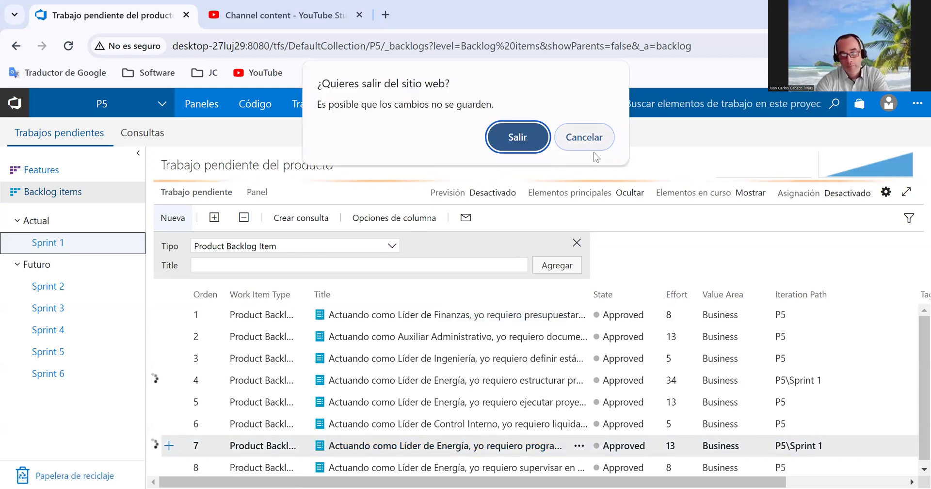
key("Escape")
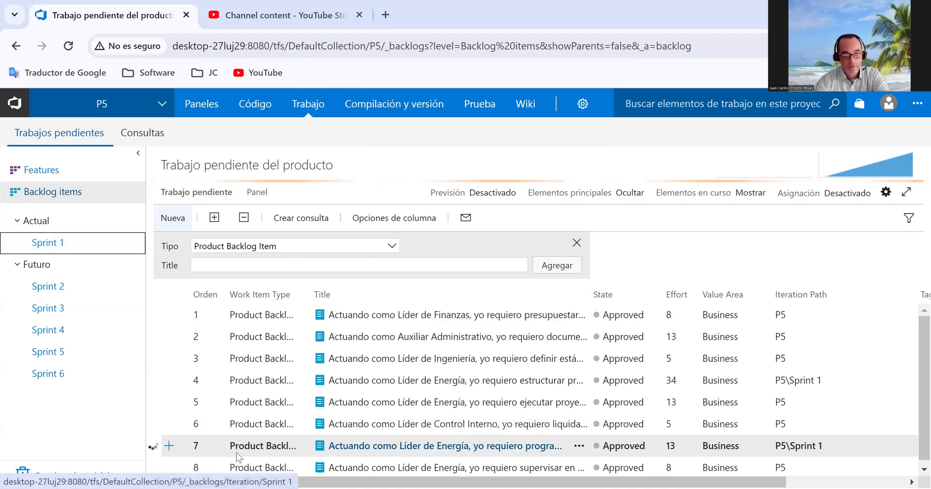
left_click(53, 245)
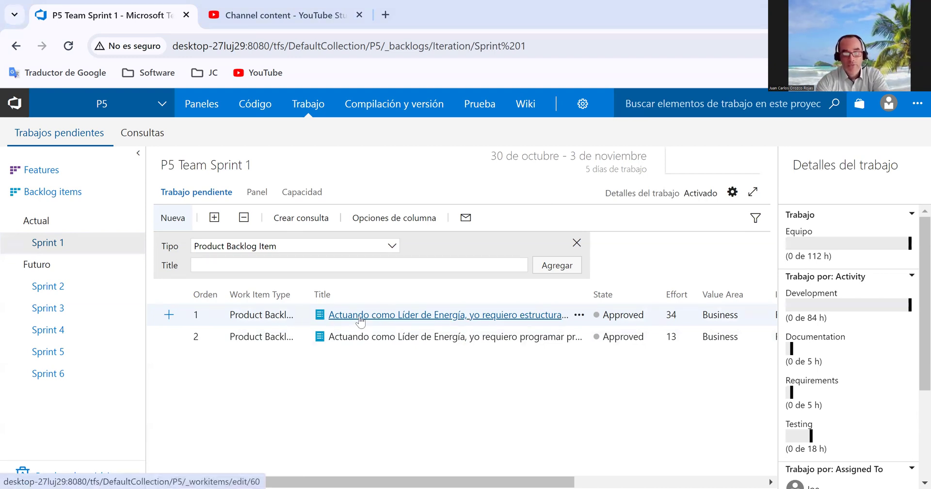
Add a task titled "Actualizar Calendario de Trabajo para Proyectos" under the first Sprint 1 backlog item and assign it to the last listed user.
left_click(168, 317)
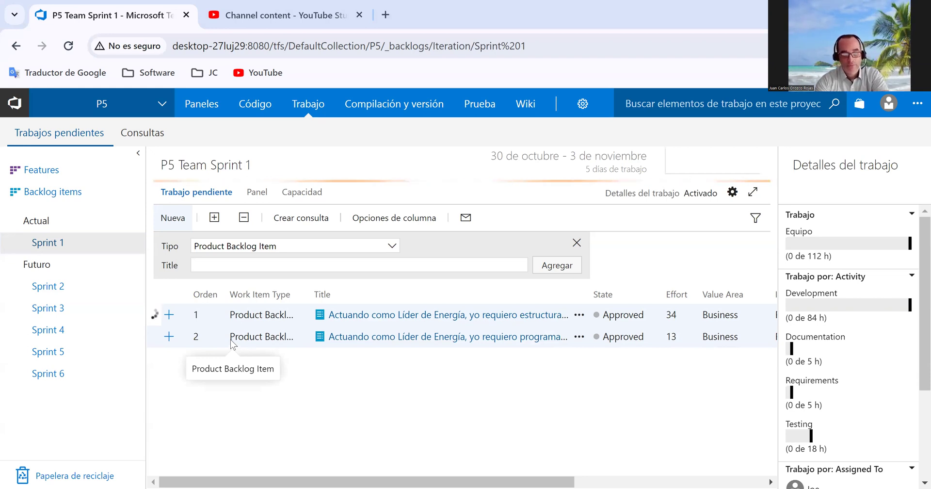
left_click(169, 317)
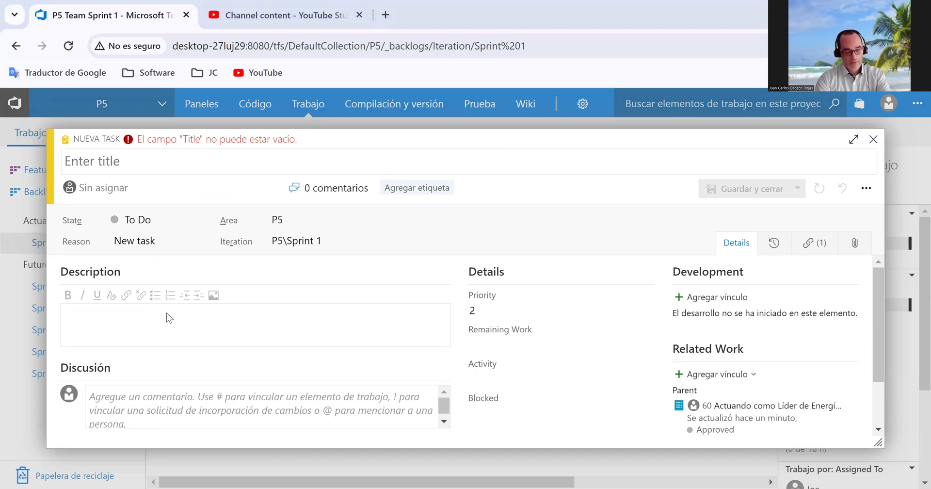
left_click(144, 165)
type("Actualizar Calendario de Trabajo para Proyectos")
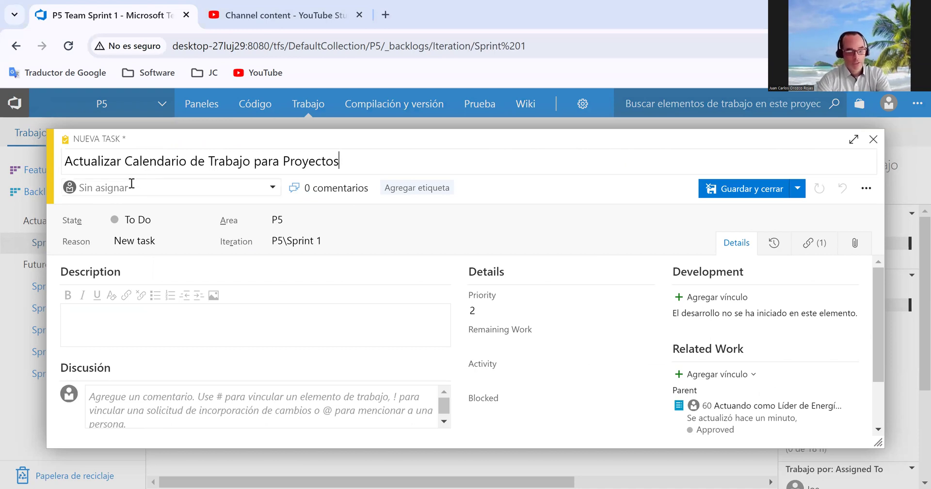
left_click(130, 183)
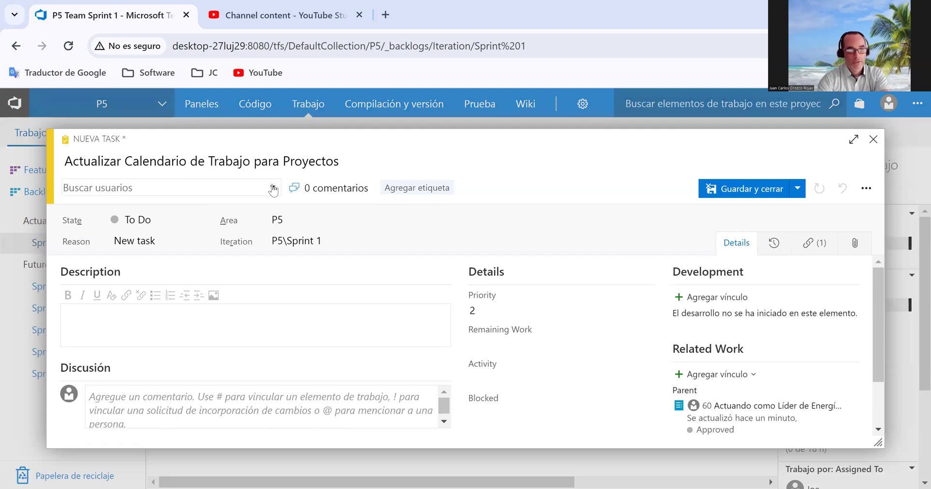
left_click(273, 187)
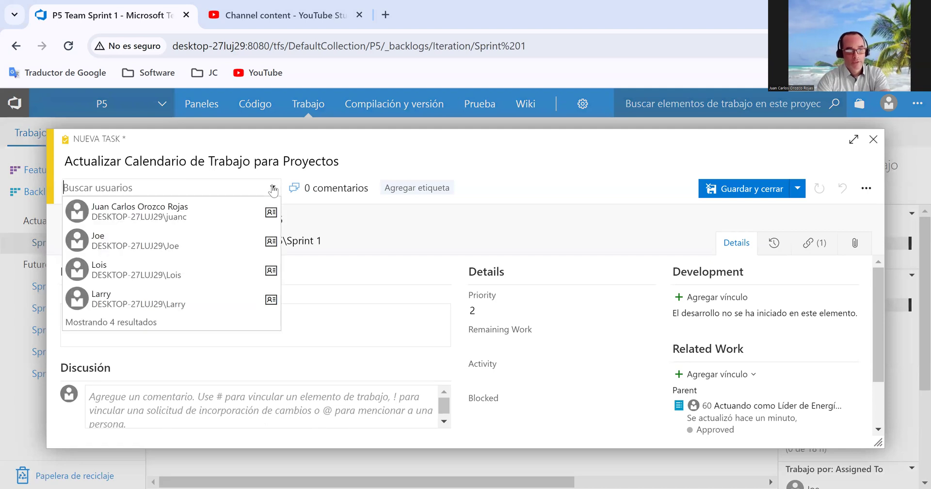
left_click(129, 304)
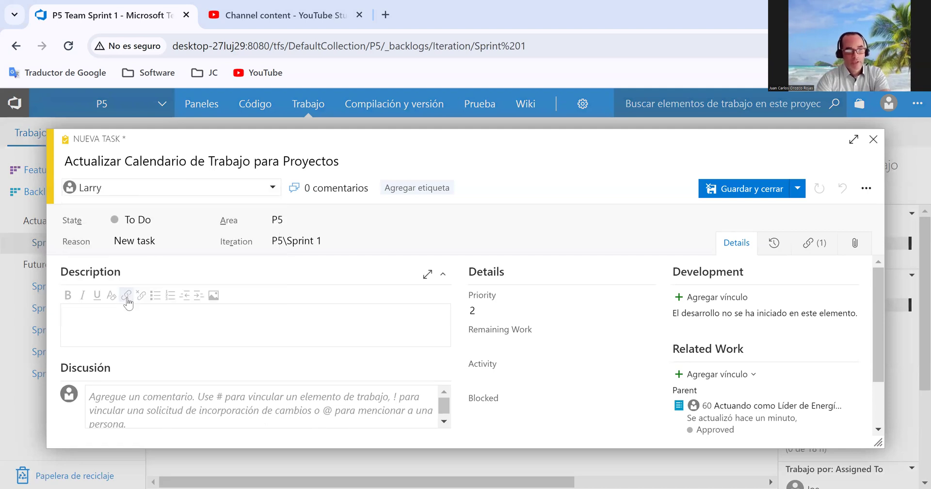
Set the task's priority to 1, remaining work to 1 and activity to Development, and save and close it.
left_click(507, 310)
left_click(486, 330)
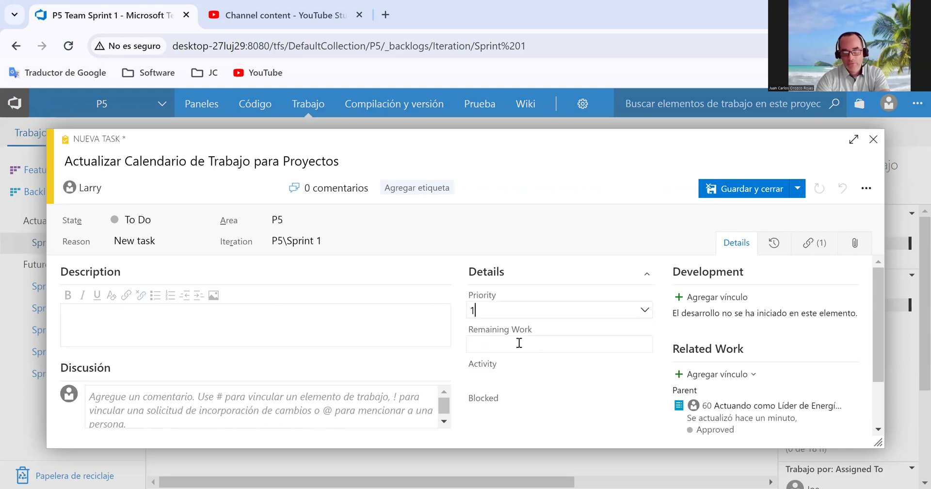
left_click(511, 348)
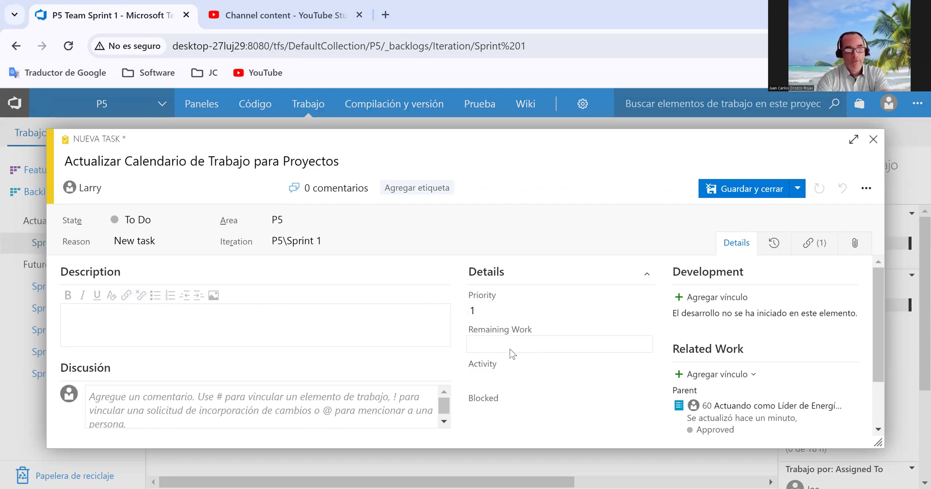
type("1")
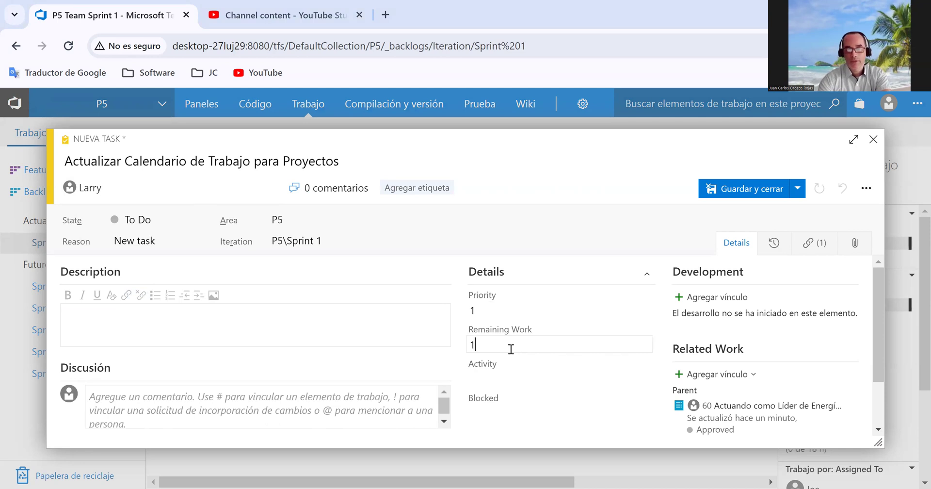
left_click(516, 377)
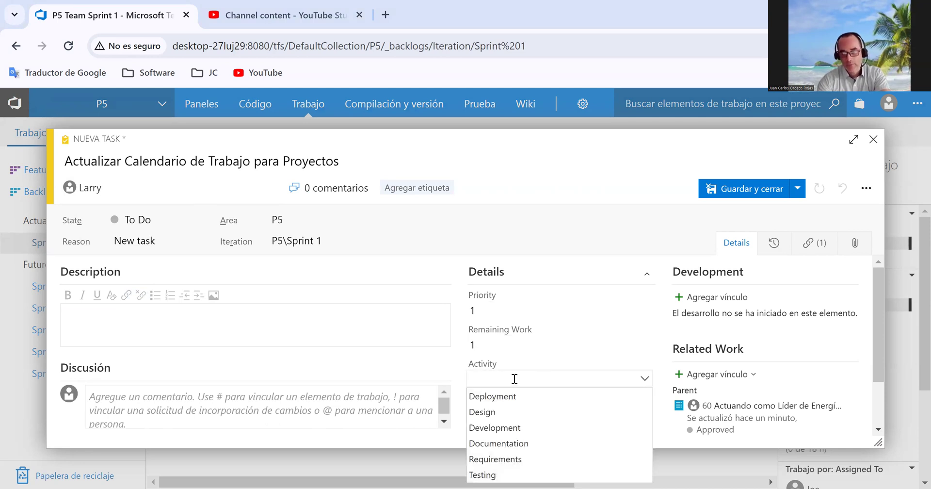
left_click(513, 429)
scroll(599, 375, "down", 1)
scroll(654, 304, "up", 1)
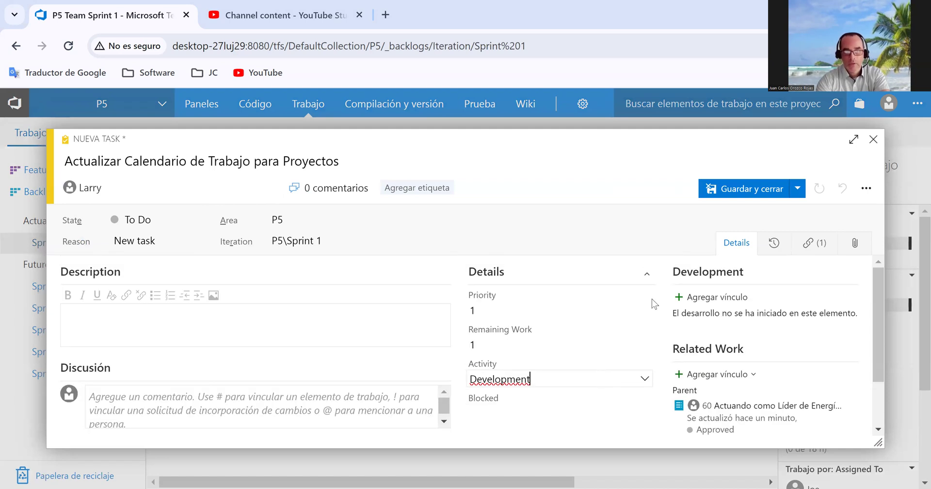
left_click(746, 193)
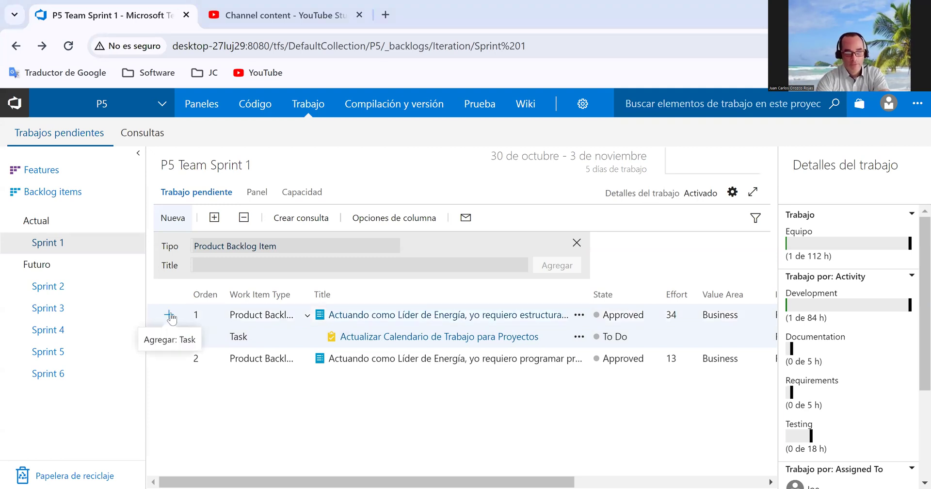
Add another task titled "Actualizar perfil de grafo" under the first Sprint 1 backlog item and assign it to the last listed user.
left_click(169, 315)
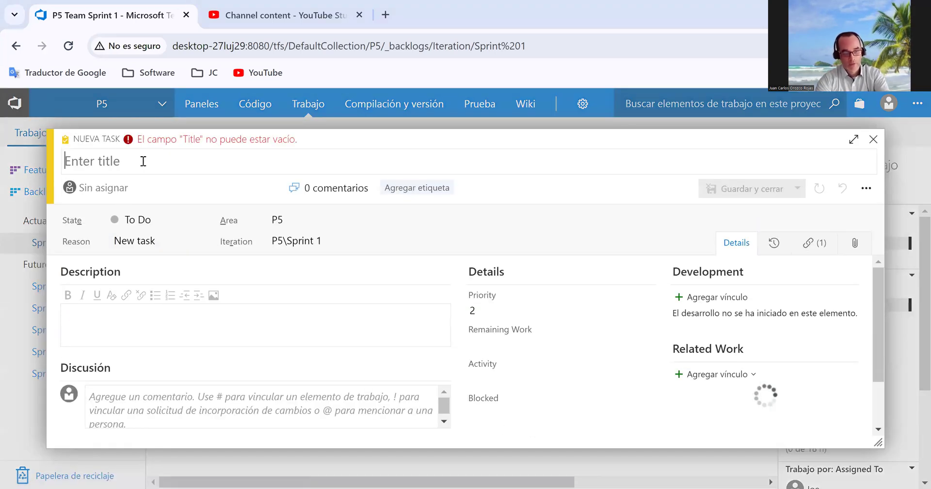
type("Actualizar perfil de grafo")
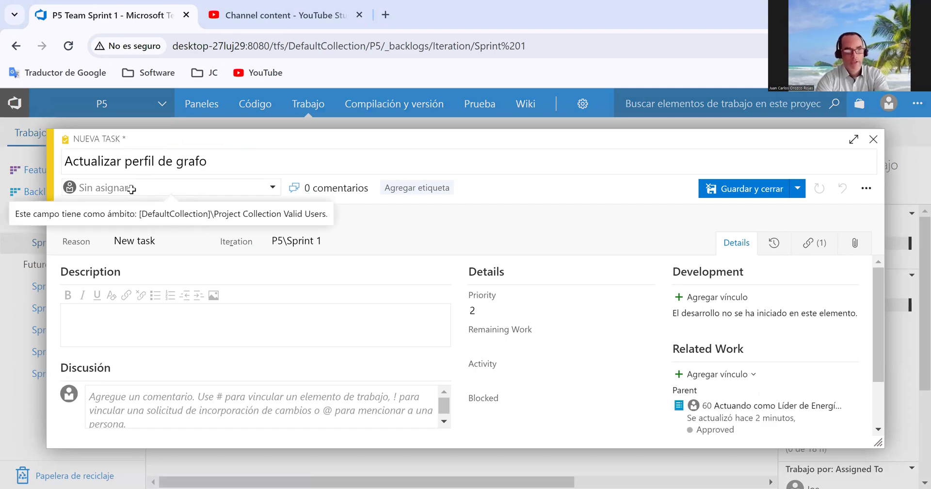
left_click(131, 189)
left_click(127, 297)
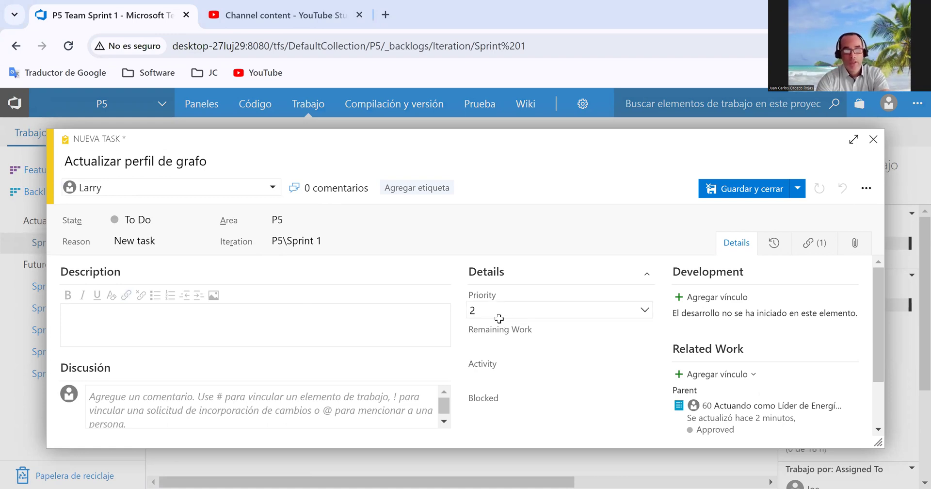
Set the "Actualizar perfil de grafo" task's remaining work to 2 and activity to Development, and save and close it.
left_click(486, 344)
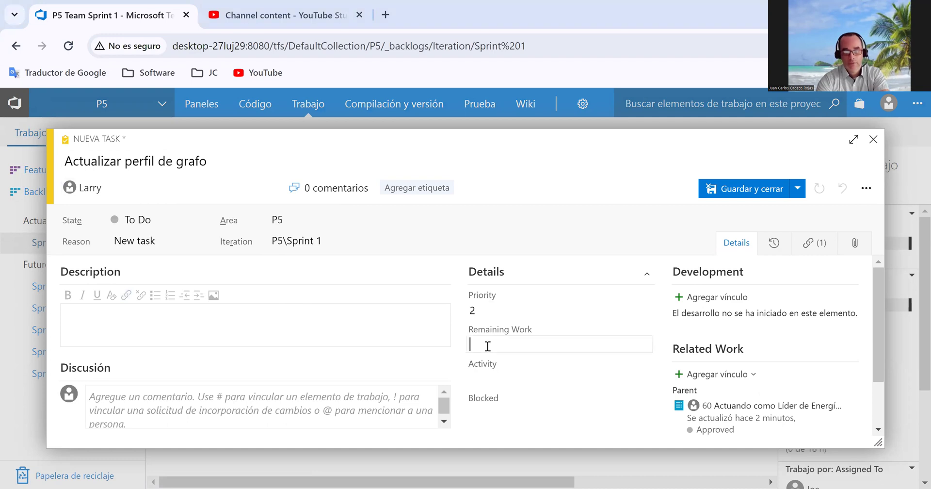
type("2")
left_click(504, 378)
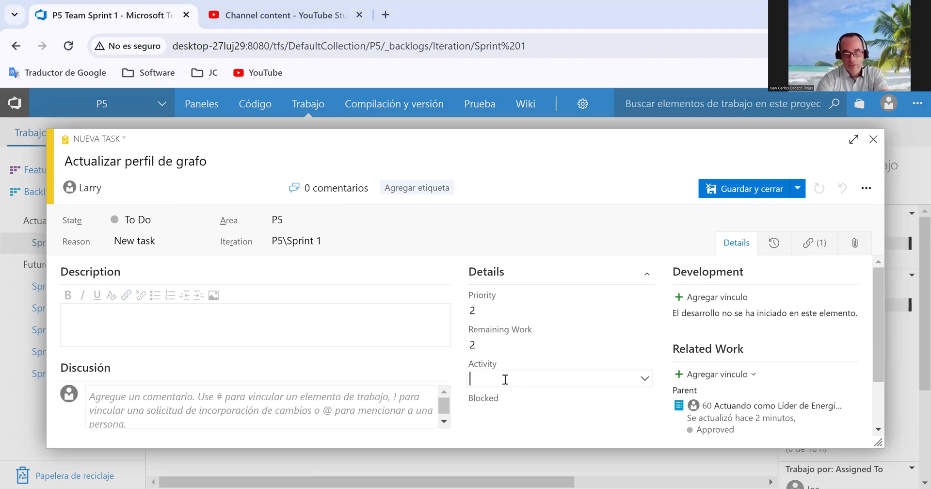
left_click(504, 428)
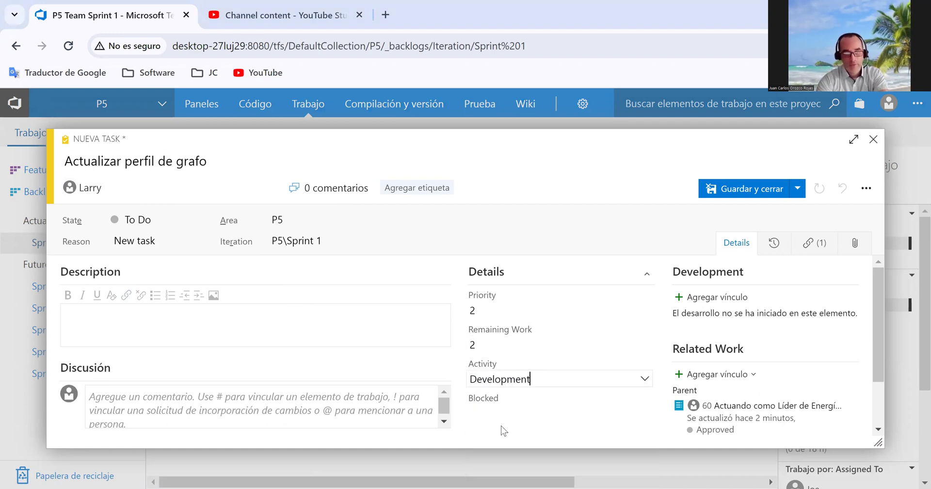
left_click(750, 189)
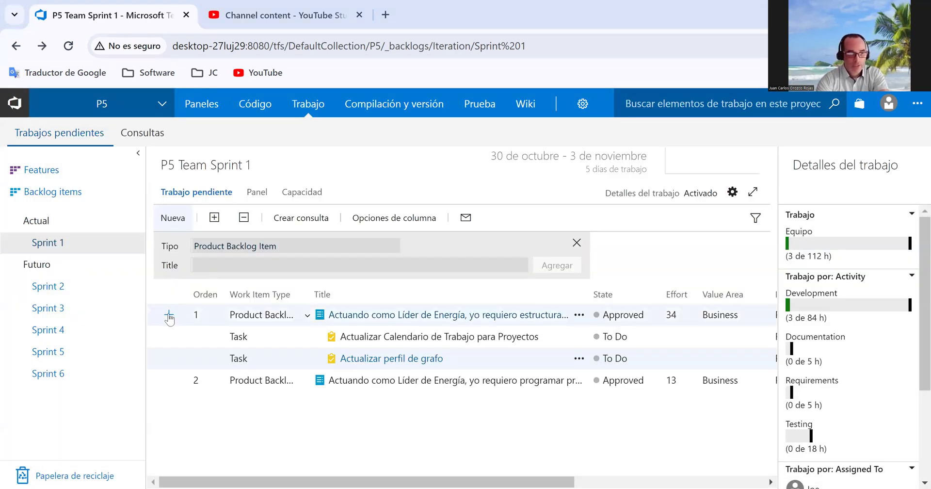
Add a task titled "Actualizar Validaciones" under the first Sprint 1 backlog item and assign it to the last listed user.
left_click(169, 316)
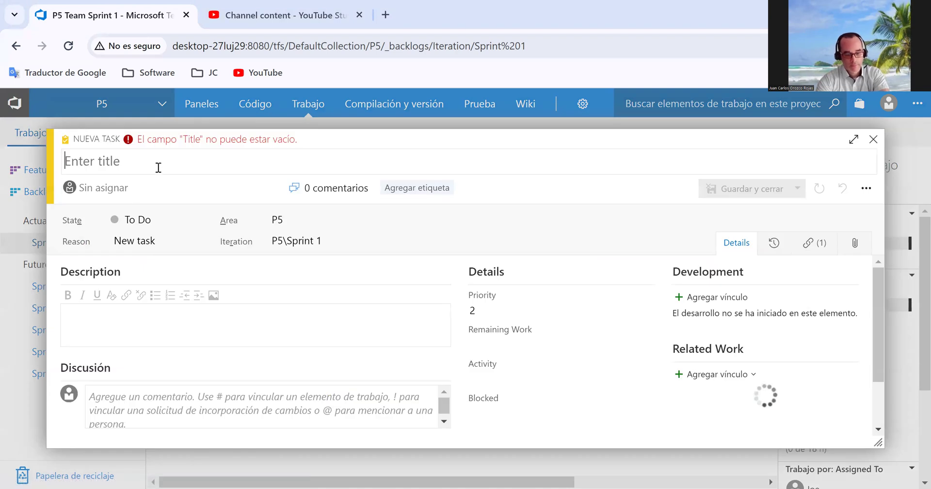
type("Actualizar Validaciones")
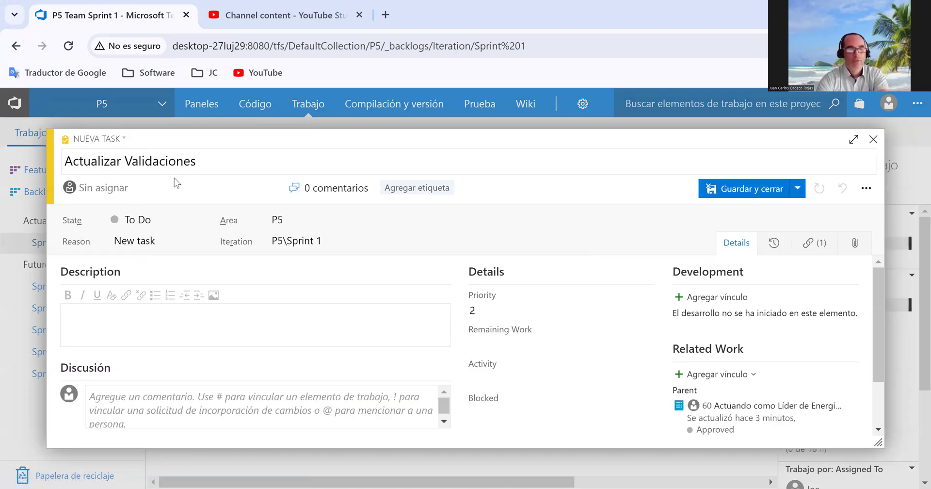
left_click(129, 187)
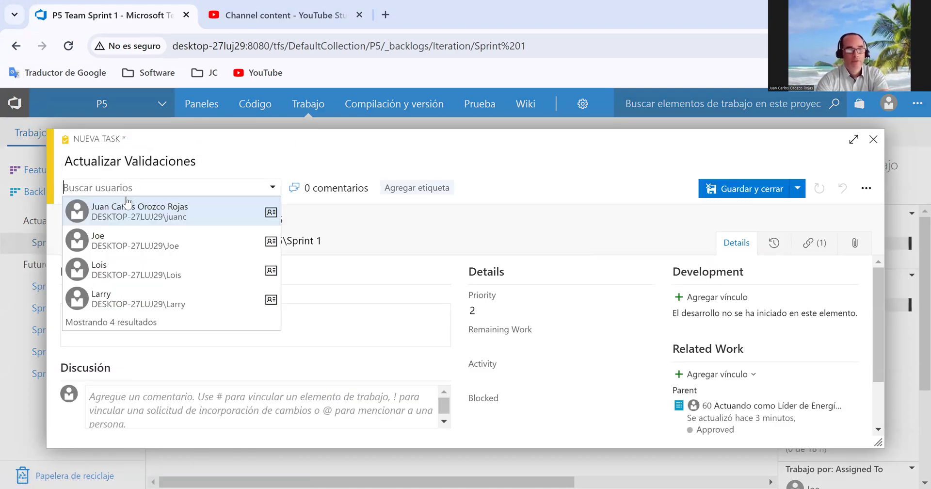
left_click(128, 296)
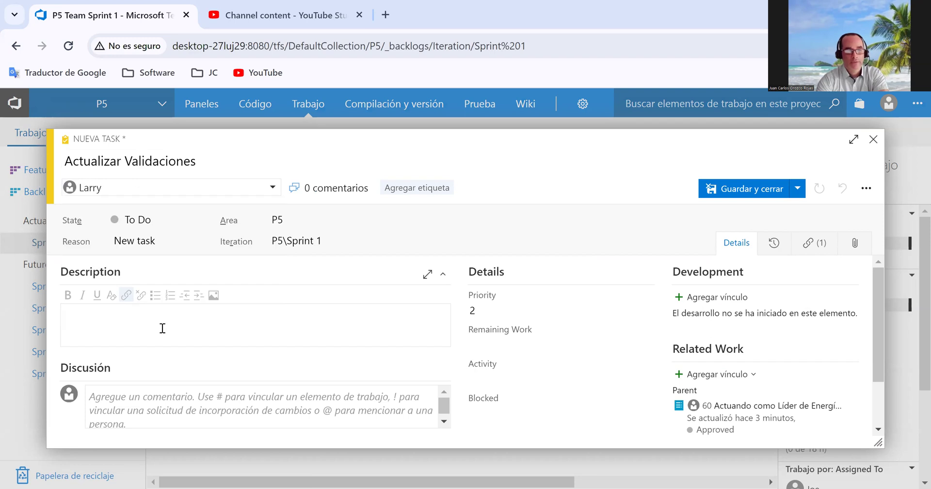
Set the "Actualizar Validaciones" task's remaining work to 2 and activity to Development, and save and close it.
left_click(507, 344)
type("2")
left_click(498, 382)
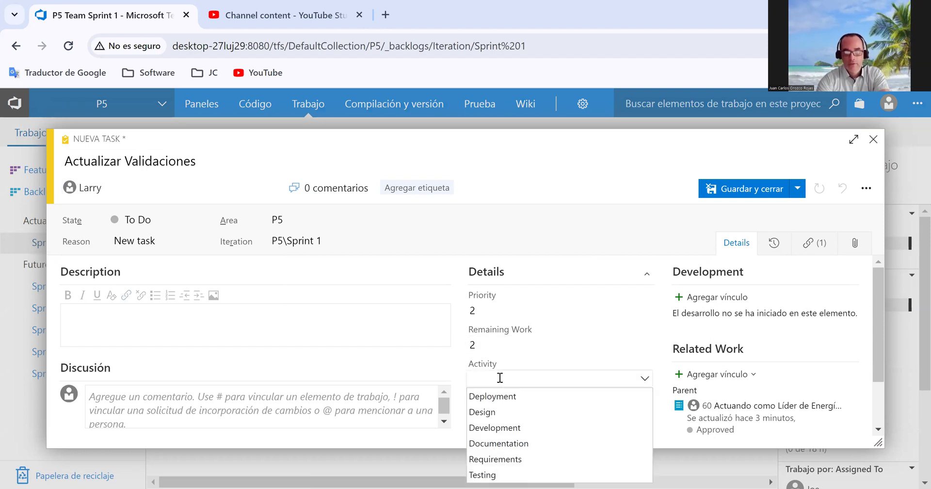
left_click(509, 430)
left_click(744, 194)
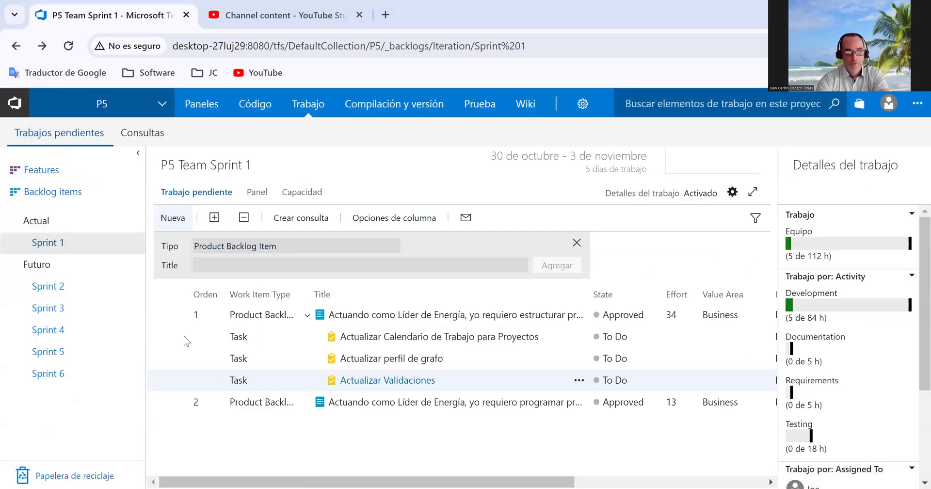
Add a task titled "Crear clases de proyecto para elementos PEP" under the first Sprint 1 backlog item and assign it to the third listed user.
left_click(168, 314)
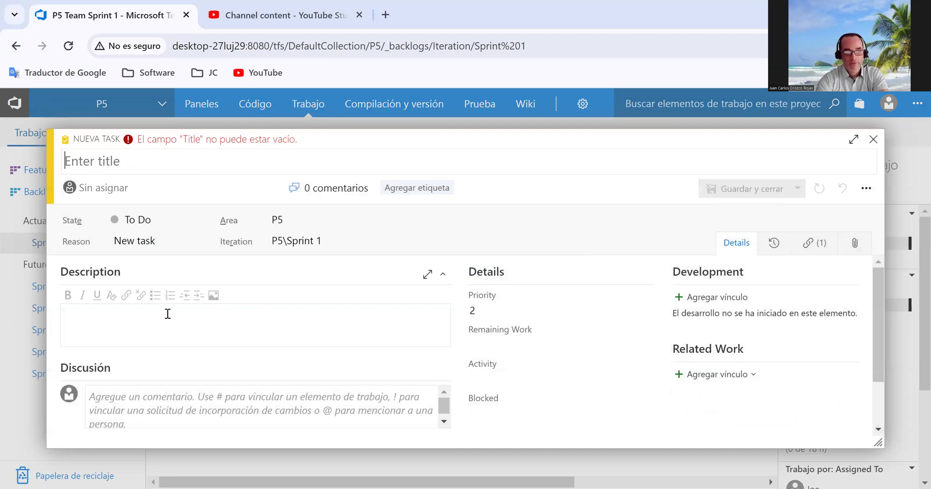
type("Crear clases de proyecto para elementos PEP")
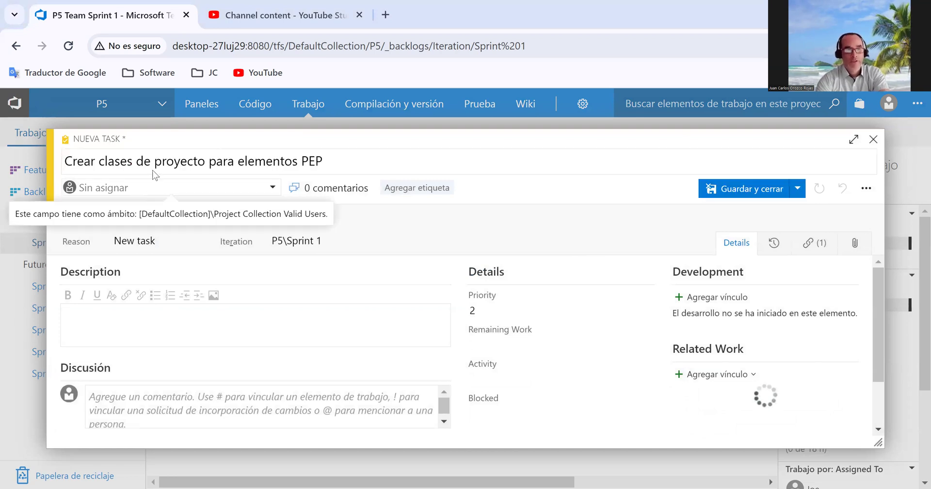
left_click(147, 183)
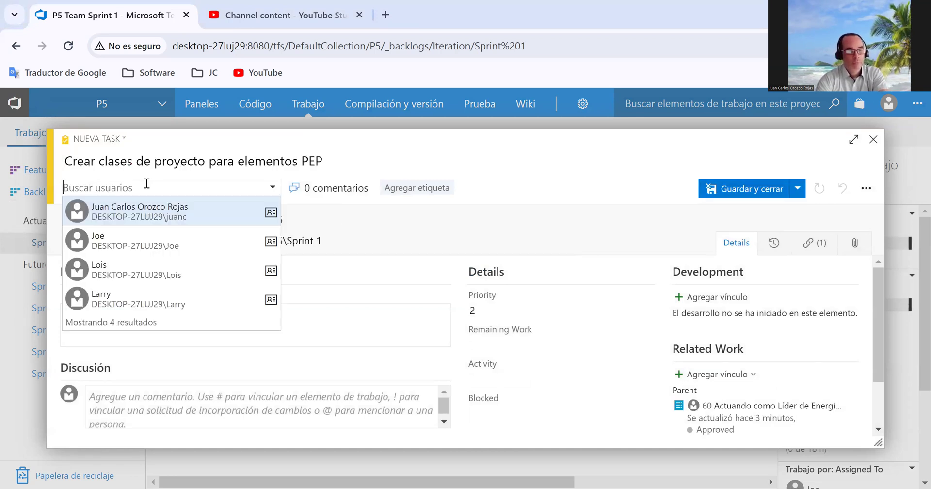
left_click(143, 275)
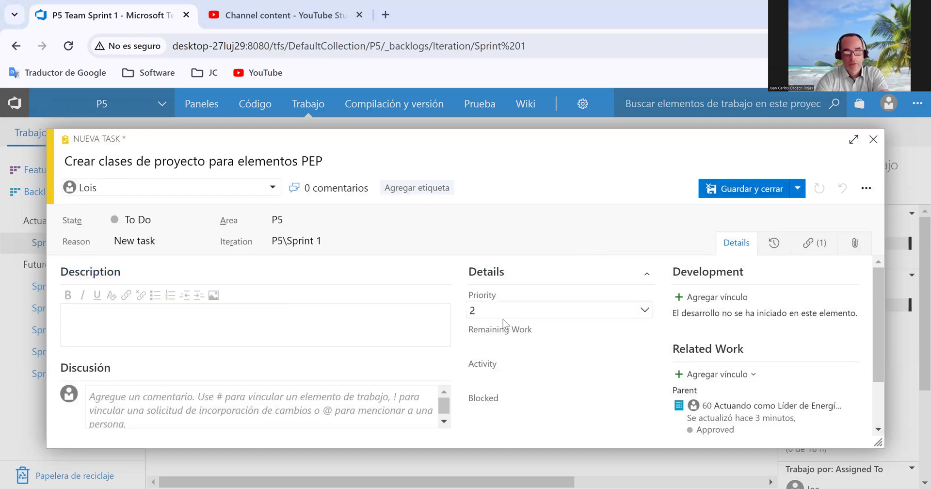
Set the "Crear clases de proyecto para elementos PEP" task's remaining work to 1 and activity to Development, and save and close it.
left_click(499, 346)
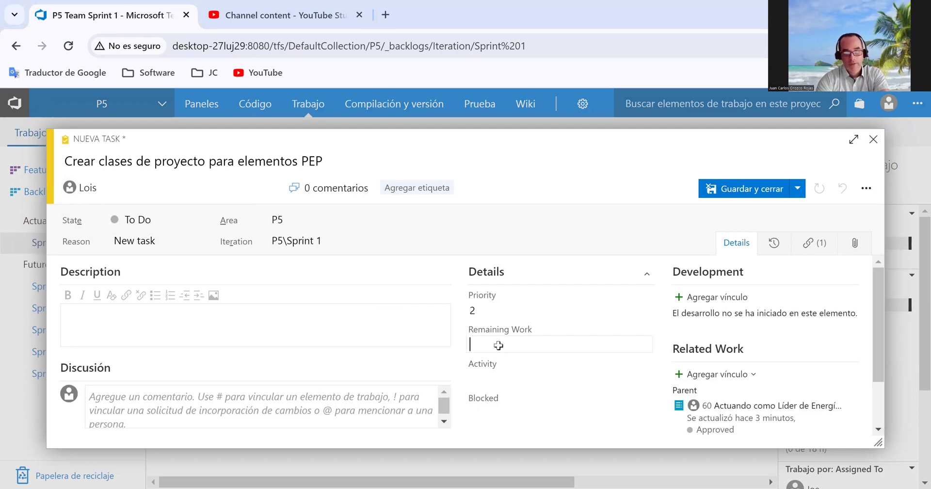
type("1")
left_click(498, 383)
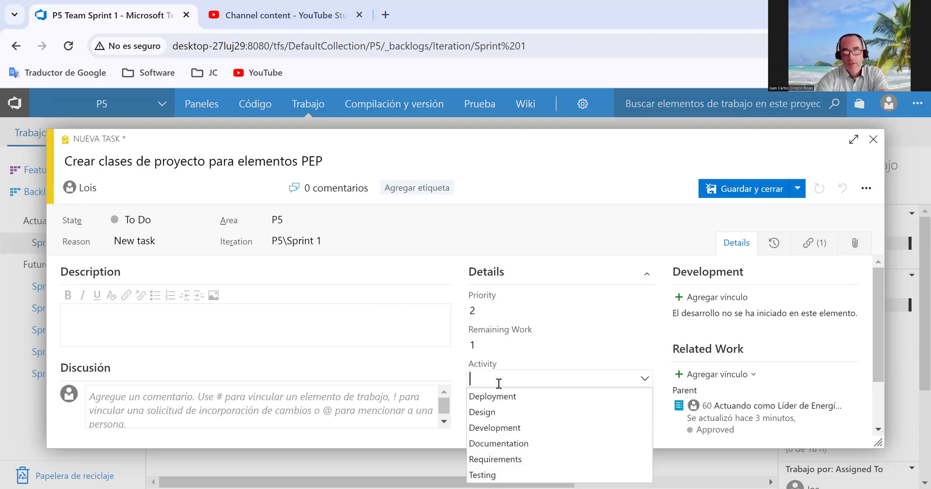
left_click(499, 428)
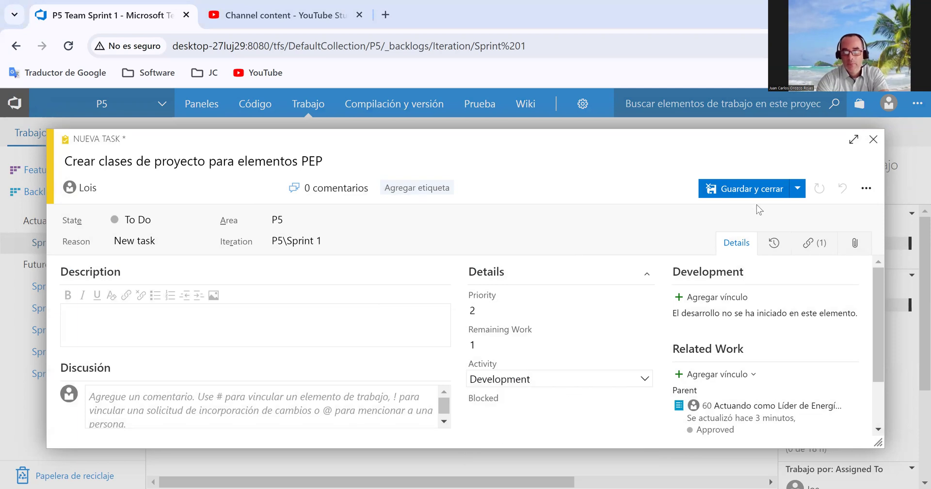
left_click(740, 194)
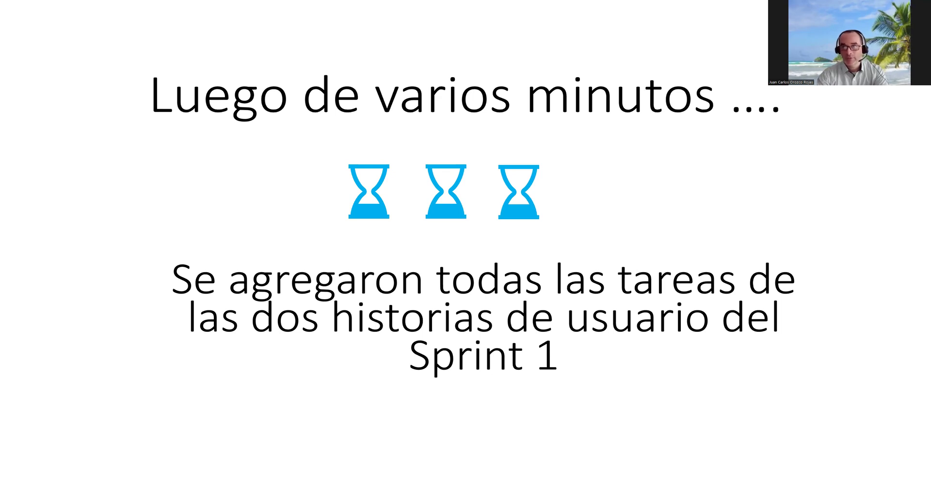
Switch back to the Sprint 1 backlog in the browser and review the tasks listed under each of its two backlog items.
key("alt+Tab")
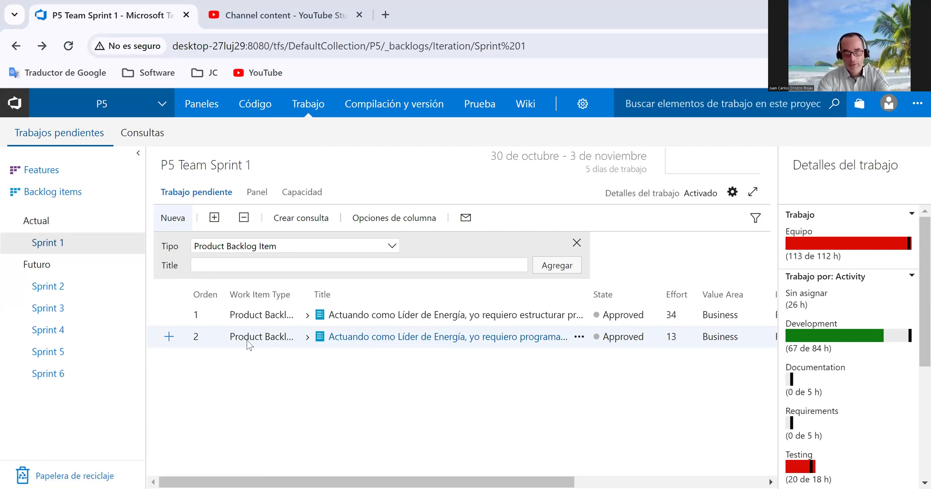
left_click(307, 338)
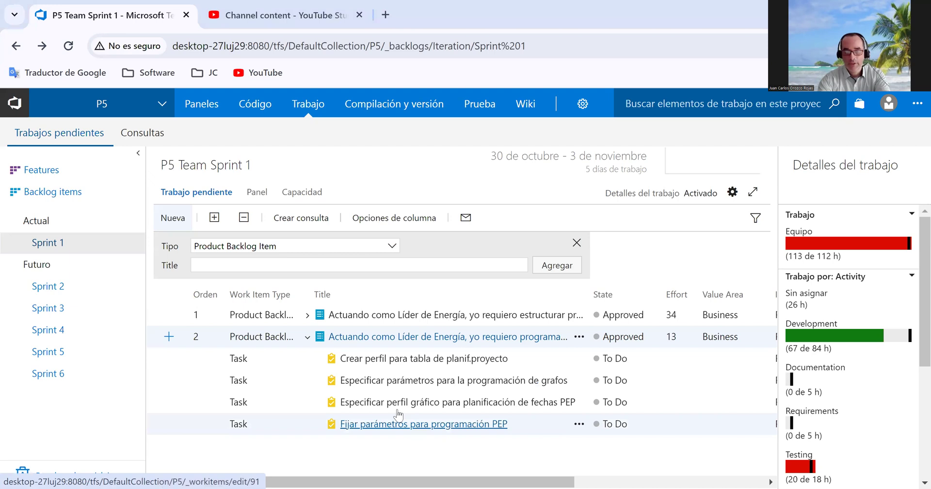
left_click(308, 338)
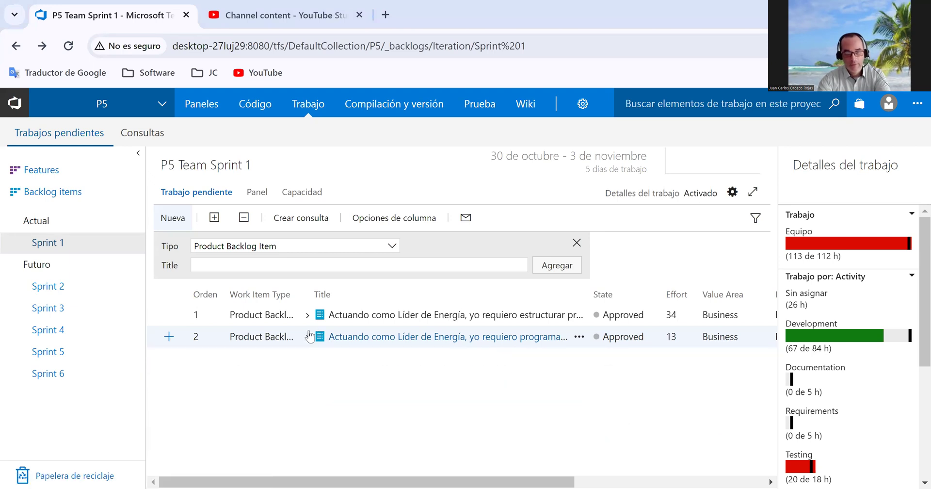
left_click(308, 316)
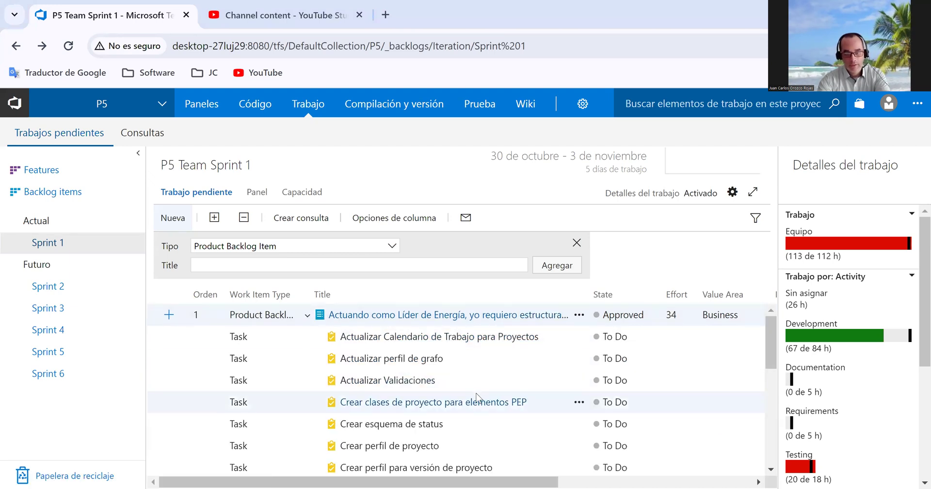
scroll(429, 379, "down", 5)
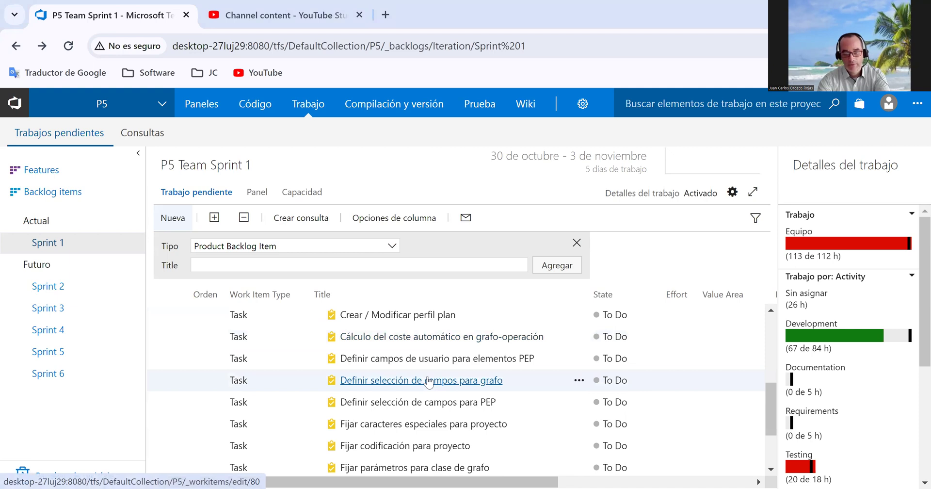
scroll(430, 380, "down", 2)
scroll(436, 383, "up", 3)
scroll(455, 385, "down", 3)
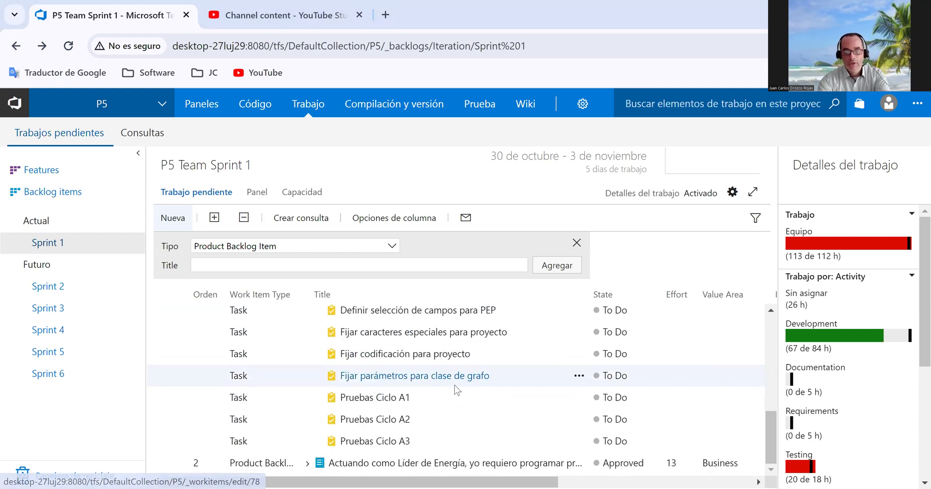
scroll(383, 403, "up", 6)
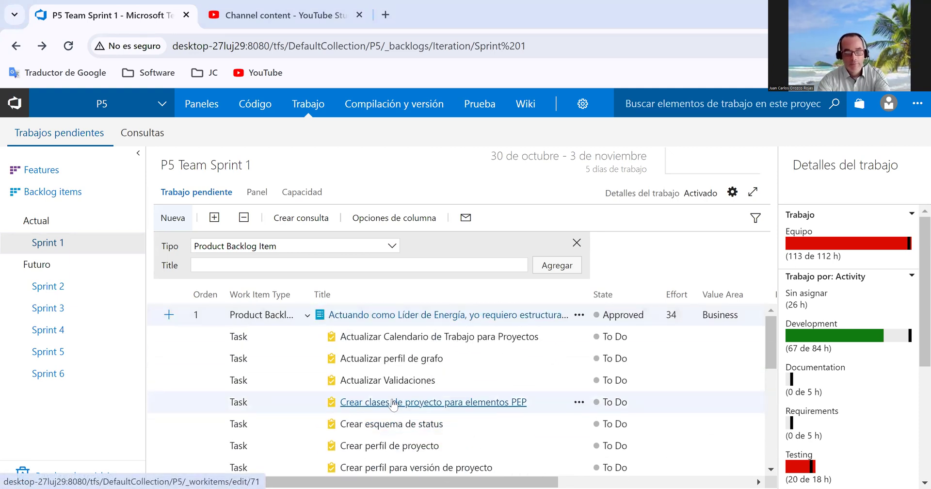
left_click(307, 316)
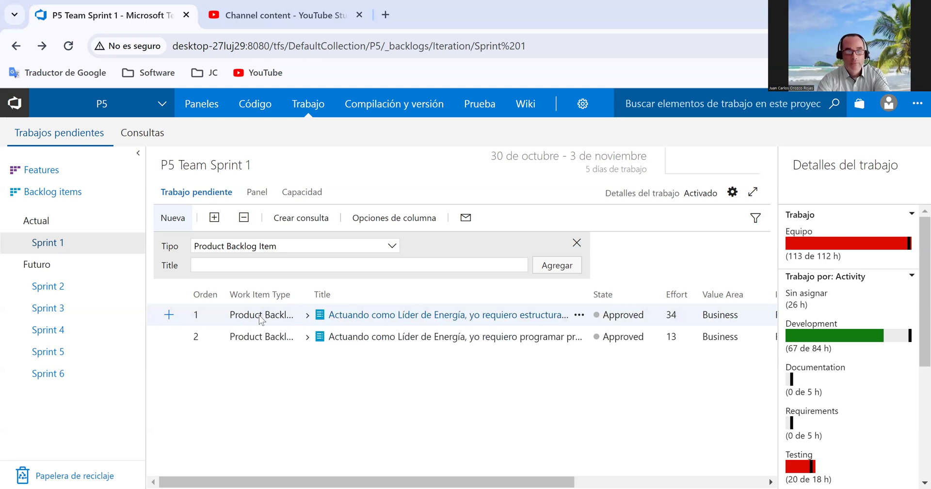
Set the remaining work of the "Pruebas Ciclo A1" task under the first backlog item to 3, and save and close it.
left_click(308, 316)
scroll(421, 412, "down", 8)
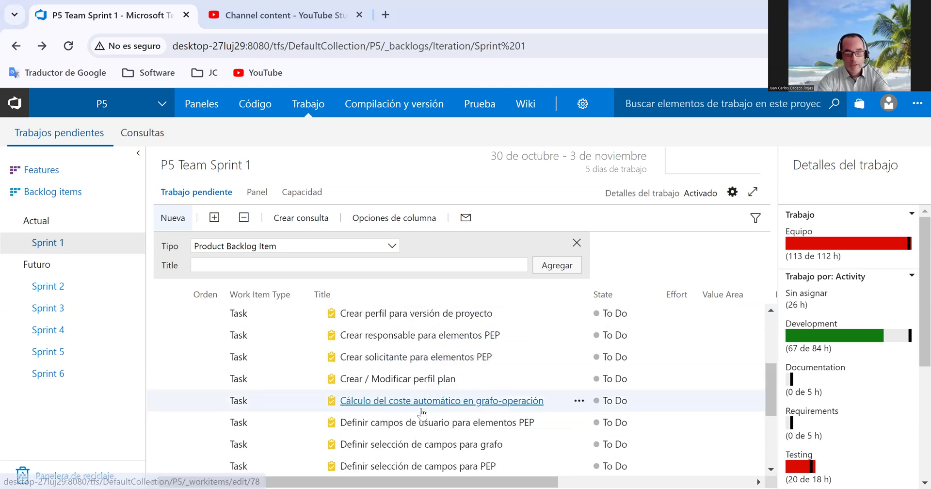
left_click(376, 400)
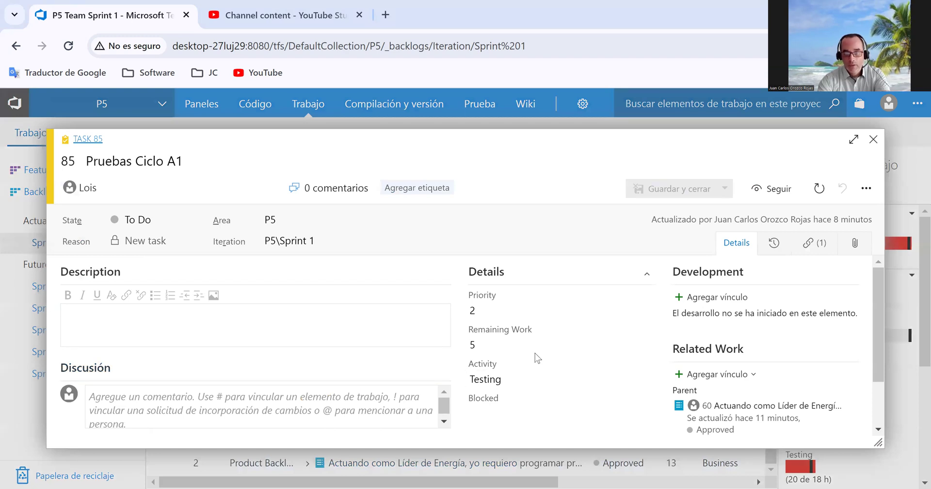
left_click(489, 341)
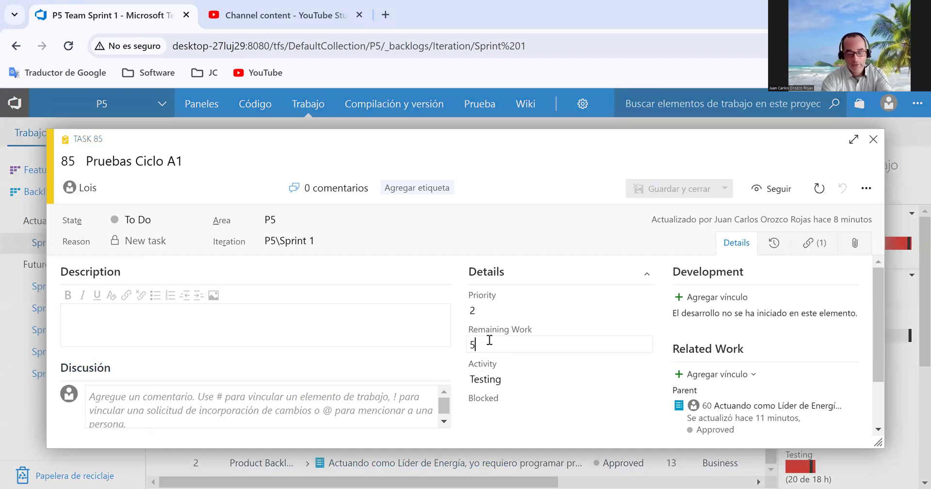
type("3")
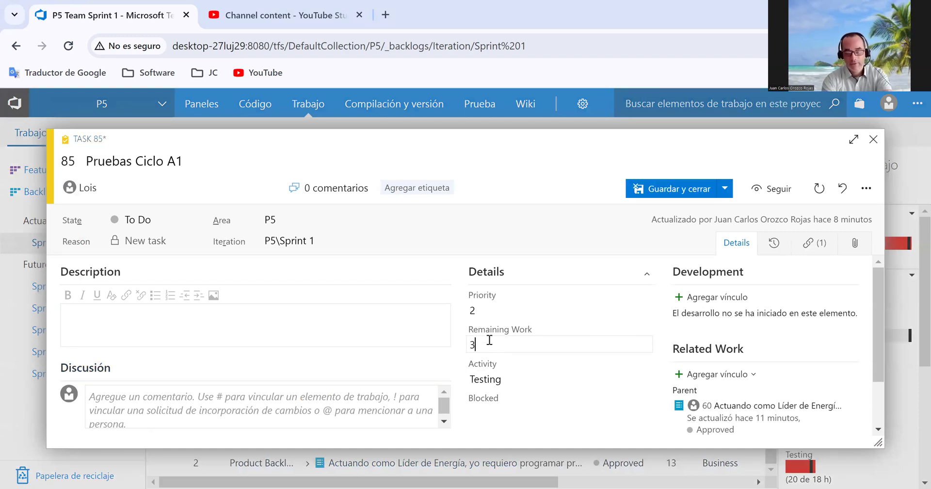
left_click(684, 187)
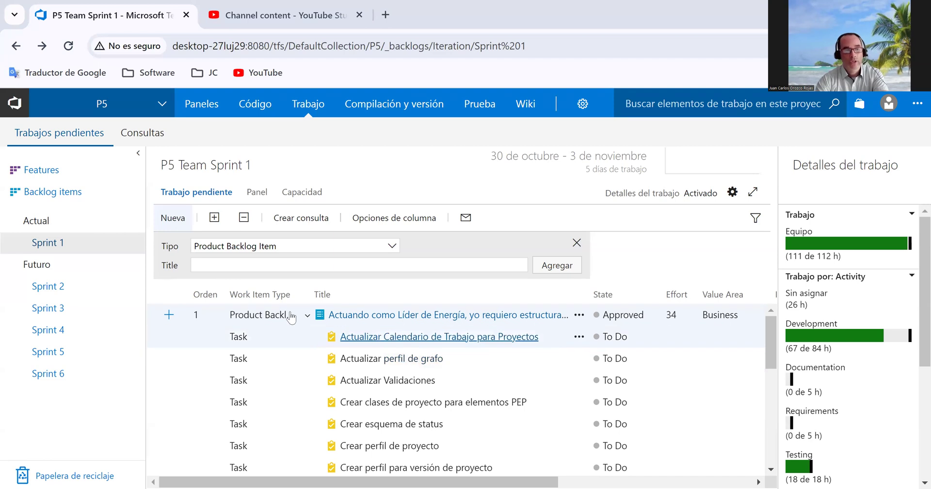
In the product backlog, set the state of the Sprint 1 item about structuring projects in SAP PS to Committed and save it.
left_click(72, 193)
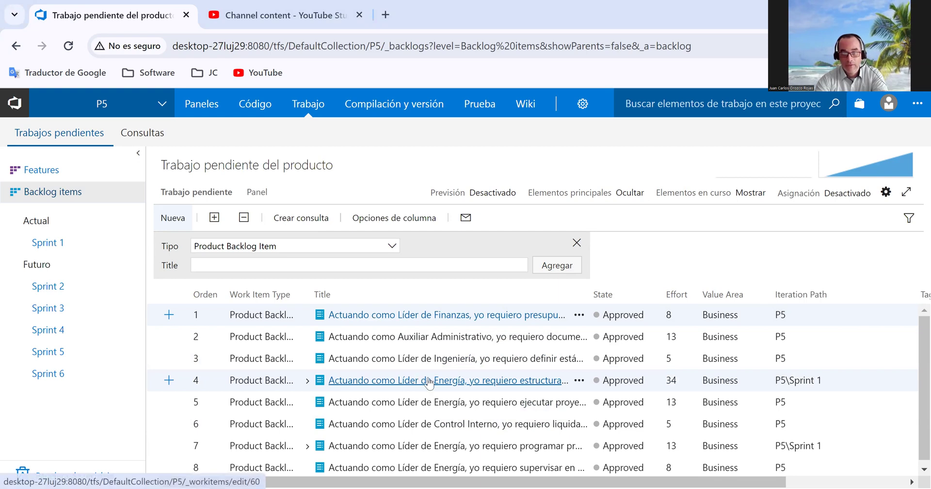
left_click(497, 381)
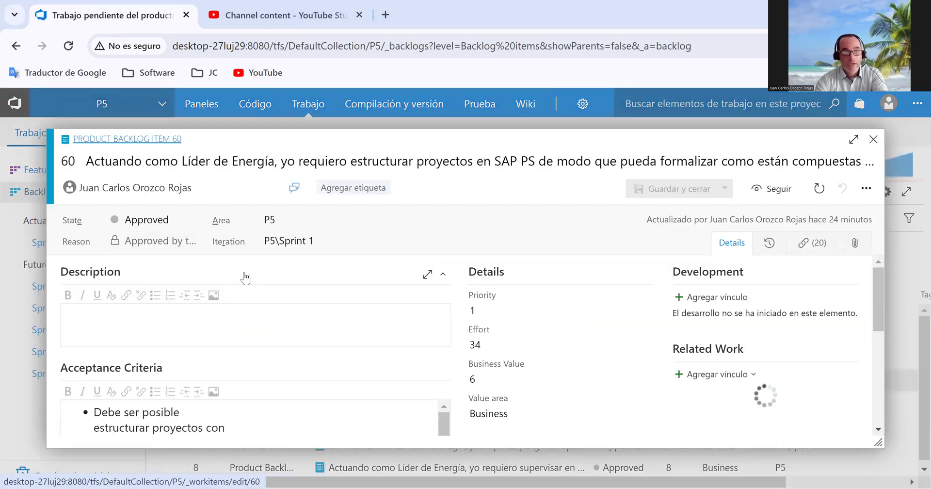
left_click(163, 219)
left_click(194, 219)
left_click(161, 253)
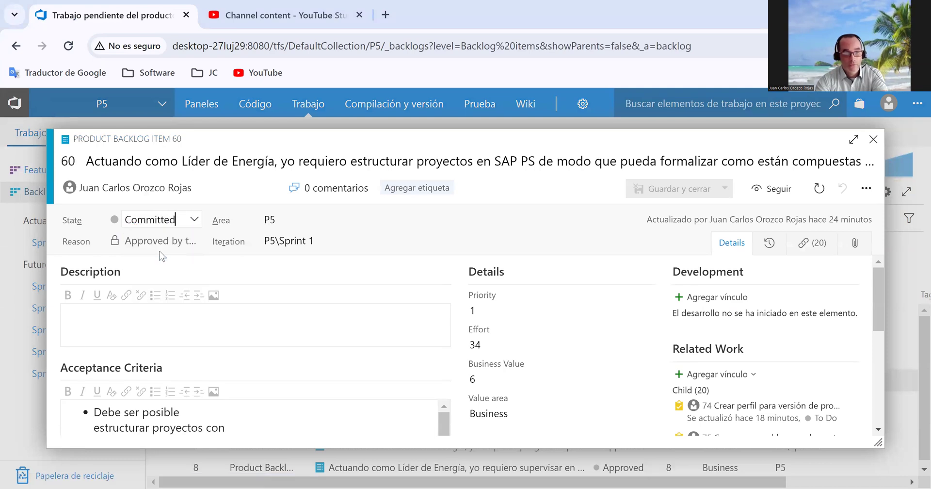
left_click(678, 191)
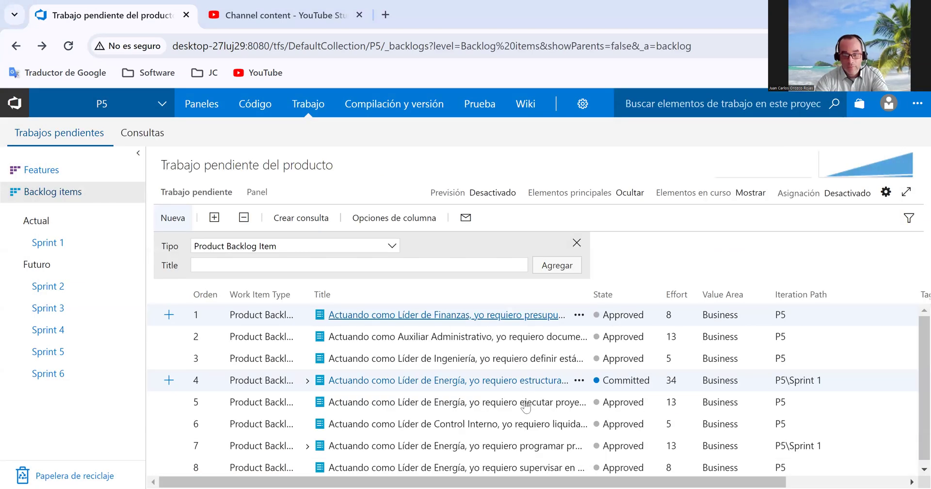
Set the state of the Sprint 1 backlog item about scheduling projects in SAP PS to Committed and save it.
left_click(537, 446)
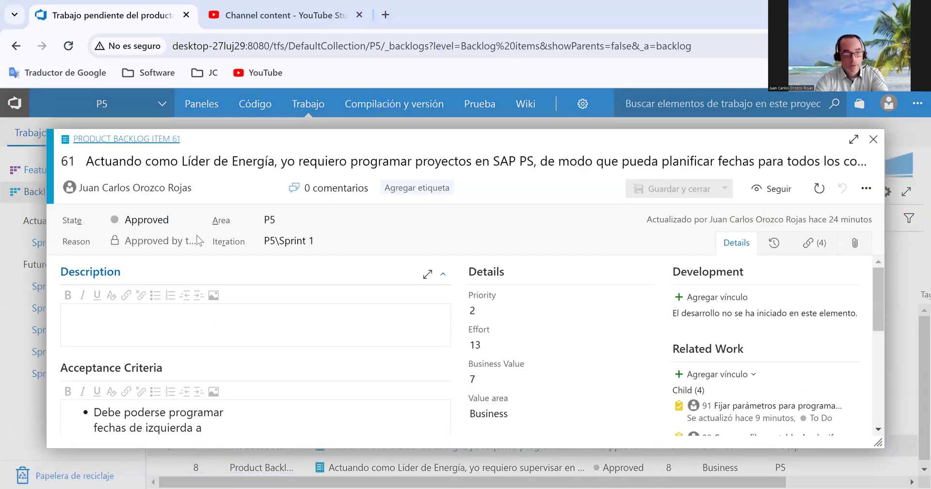
left_click(170, 219)
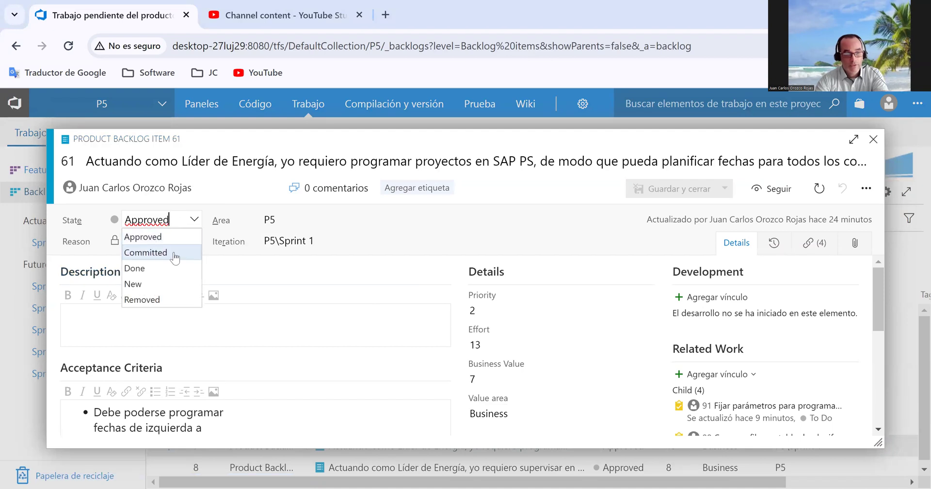
left_click(174, 253)
left_click(673, 190)
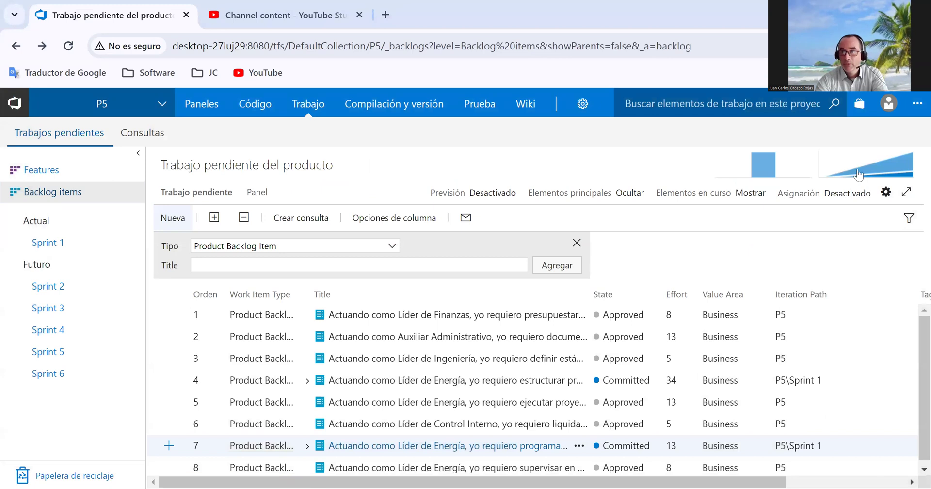
Open the product backlog's cumulative flow chart to examine the approved and committed items.
left_click(856, 165)
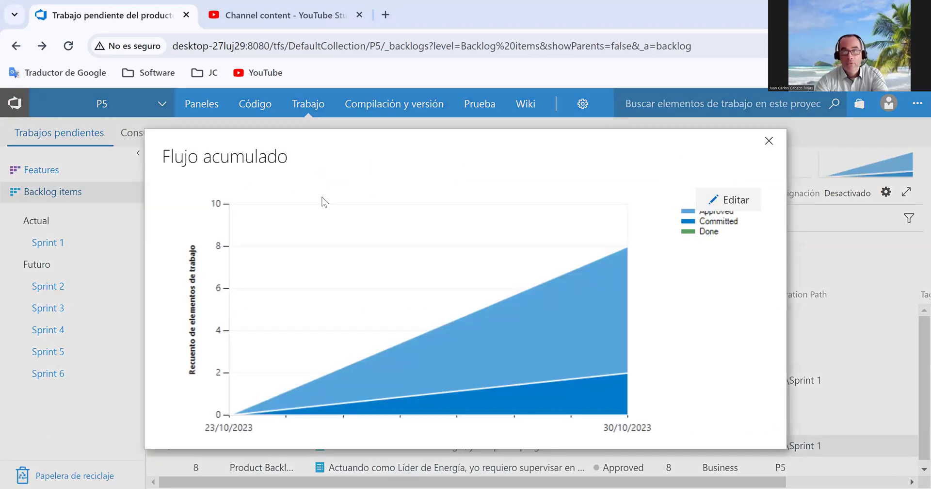